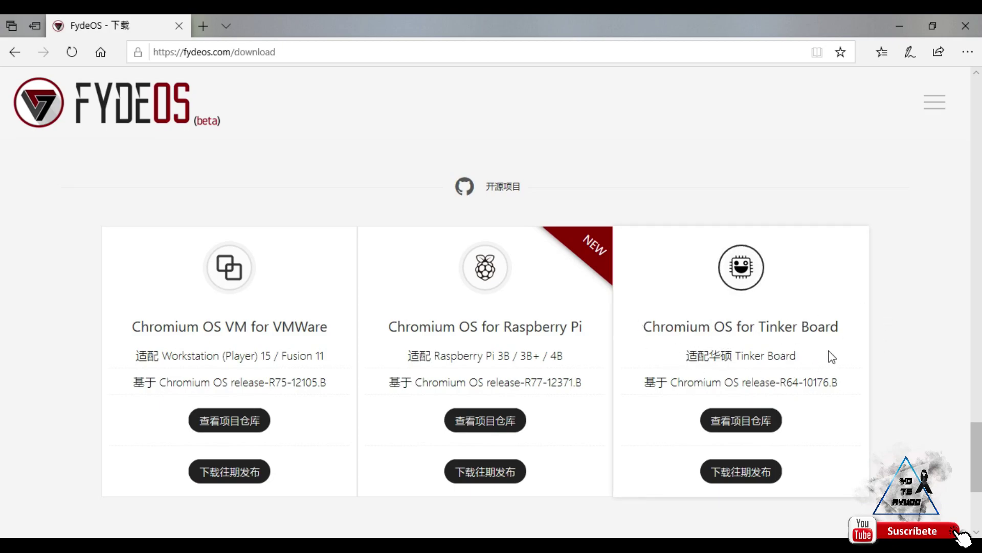
Download the FydeOS for PC v9.2 image (FydeOS_PC_v9.2-stable.img.xz) directly, choosing where to save it.
scroll(760, 371, up, 15)
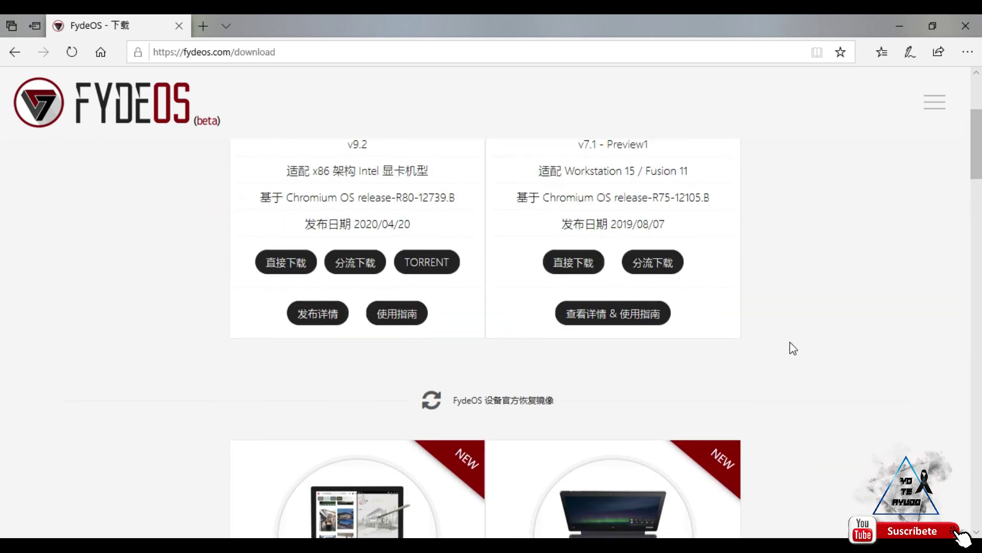
scroll(790, 342, up, 4)
scroll(336, 345, down, 2)
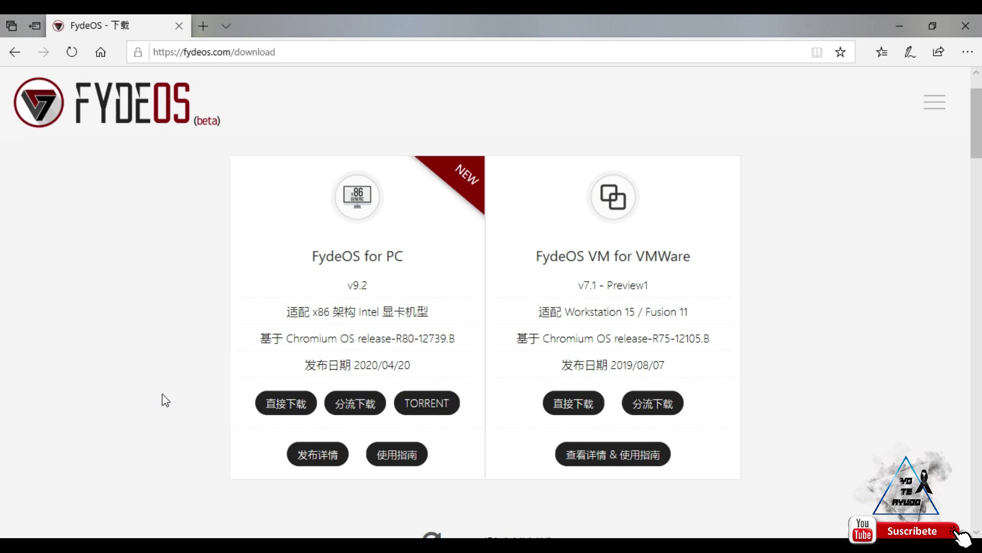
click(280, 405)
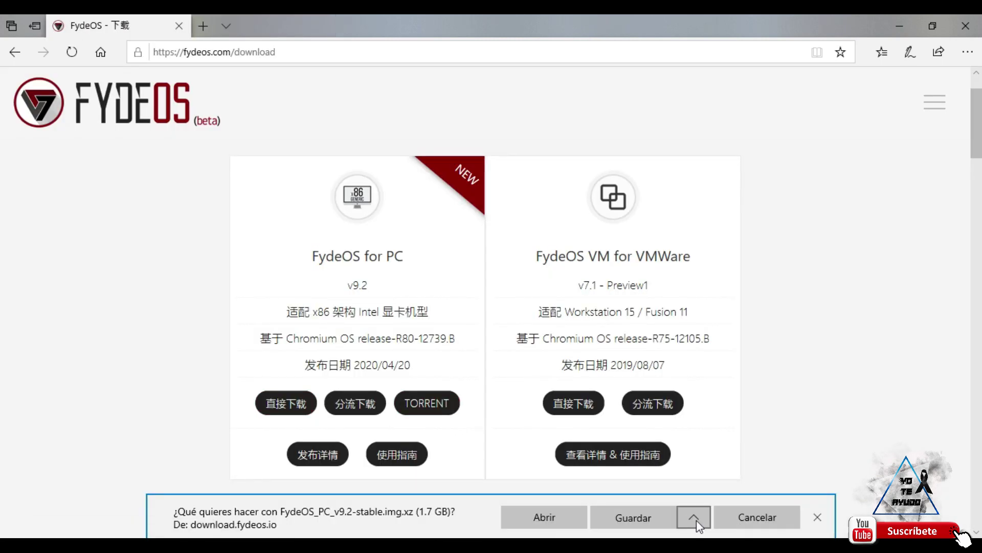
click(695, 517)
click(686, 492)
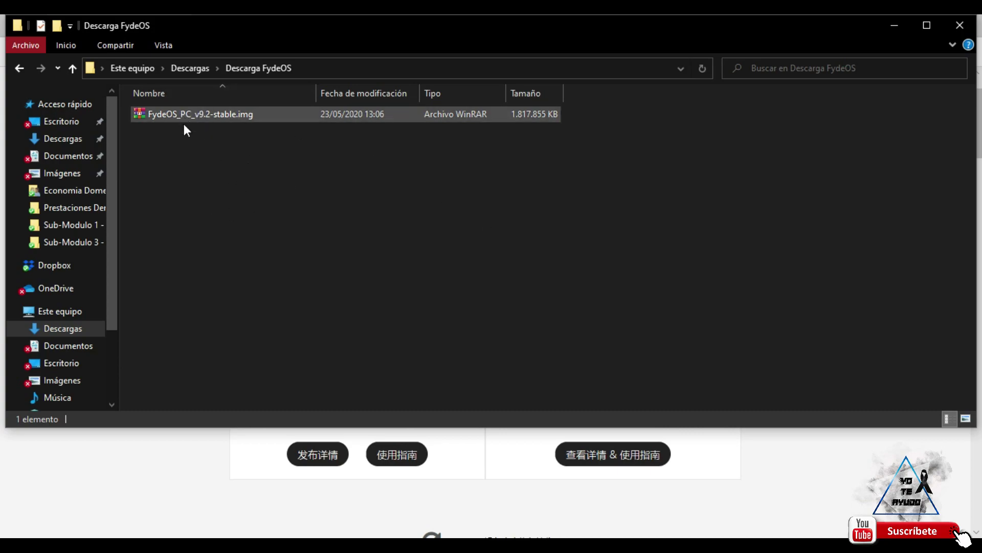
Open the downloaded FydeOS_PC_v9.2-stable.img archive to inspect its contents, and close the archive window.
double_click(167, 112)
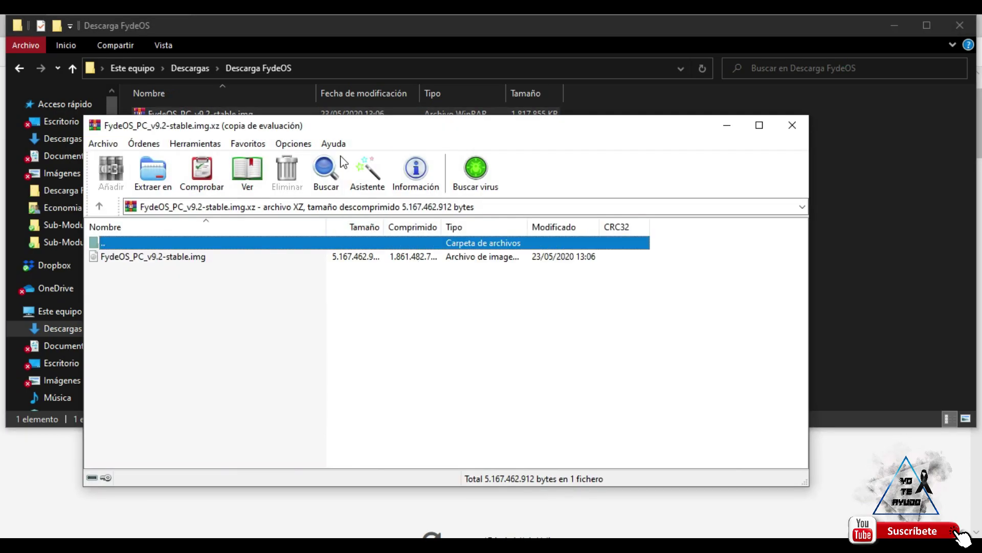
drag(391, 125, 492, 106)
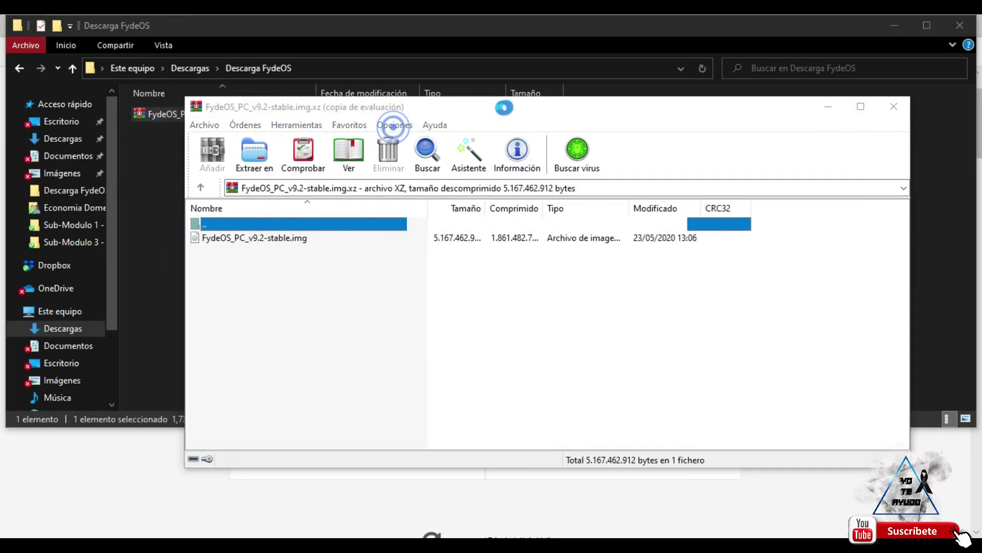
click(626, 293)
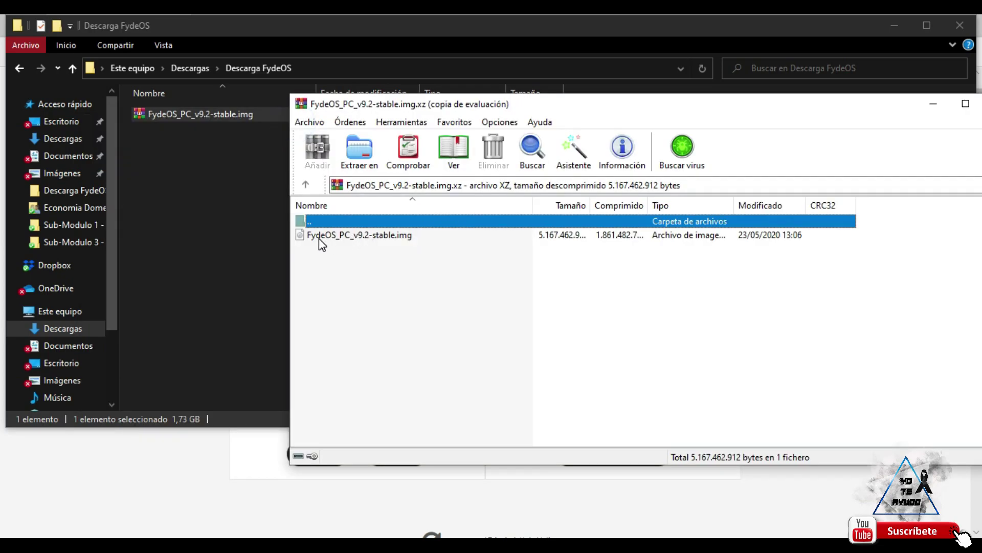
mouse_move(325, 234)
mouse_down()
mouse_move(165, 201)
mouse_move(336, 242)
mouse_up()
drag(829, 98, 711, 112)
click(881, 117)
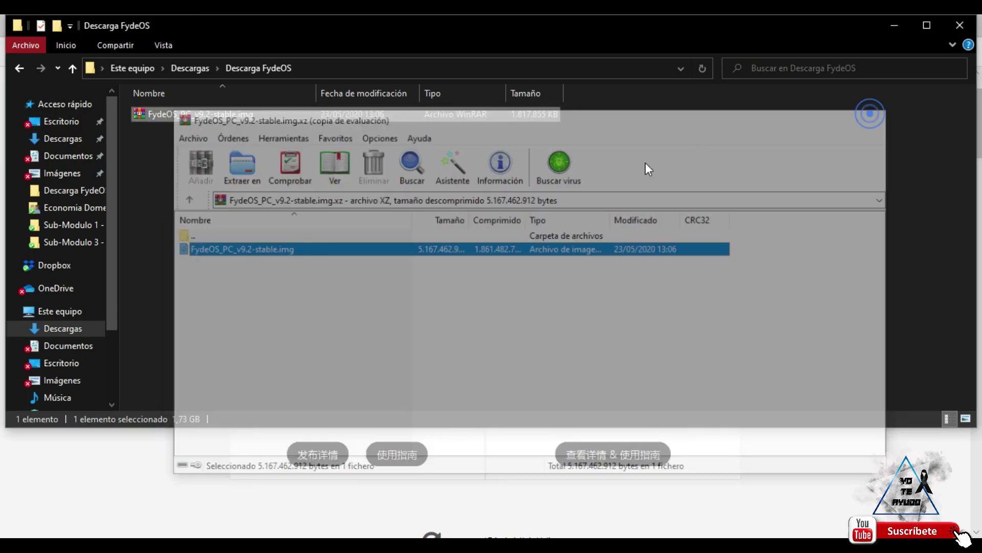
Extract the FydeOS_PC_v9.2-stable.img archive into the current Descarga FydeOS folder.
right_click(178, 112)
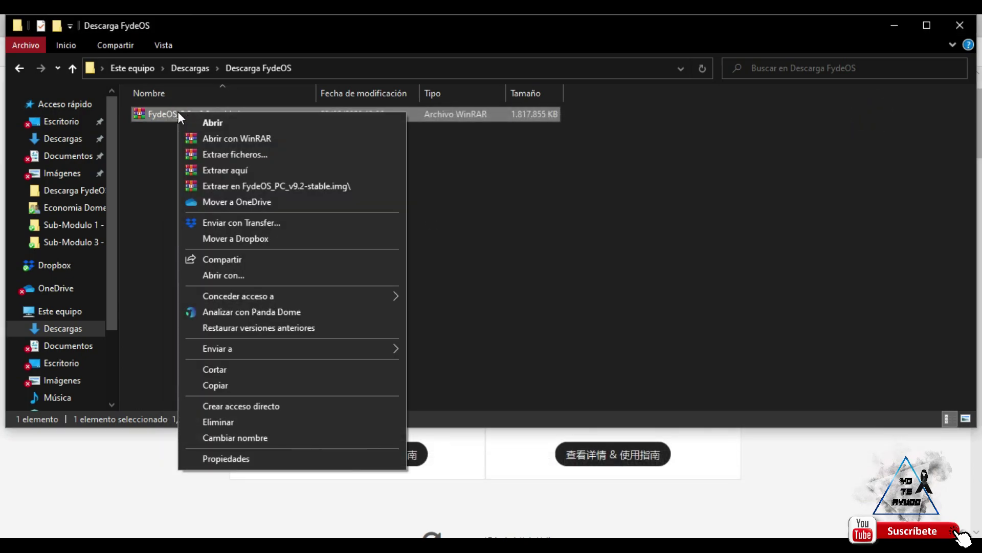
click(240, 173)
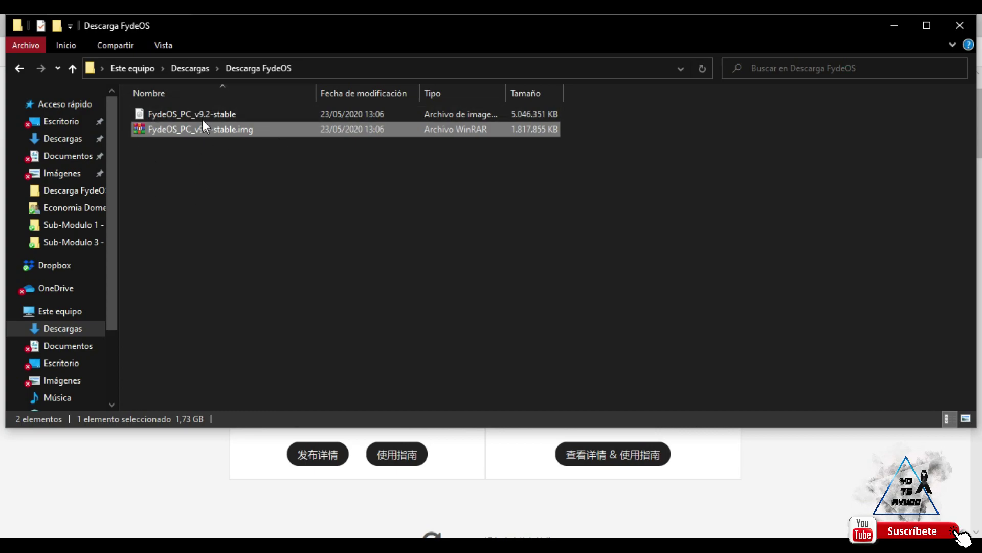
mouse_move(201, 116)
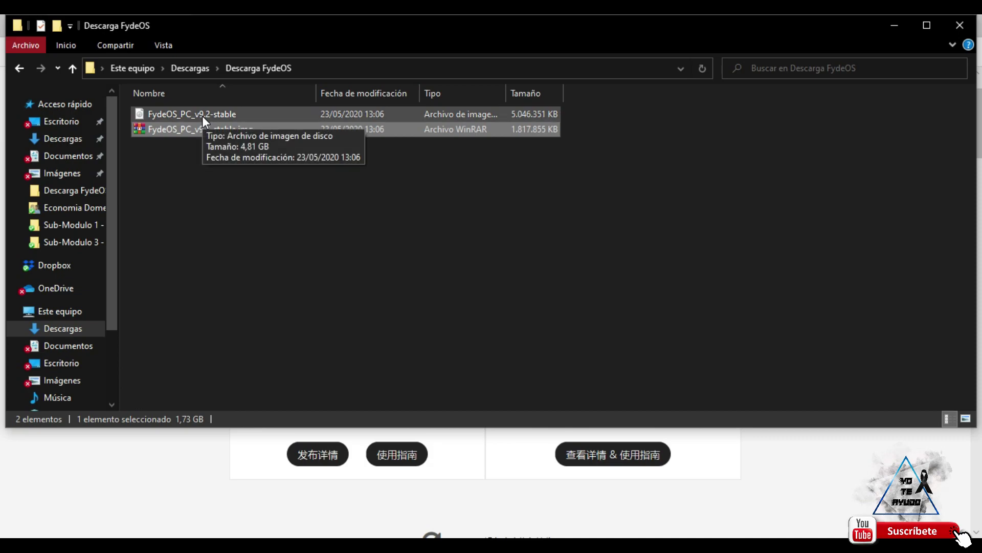
click(192, 219)
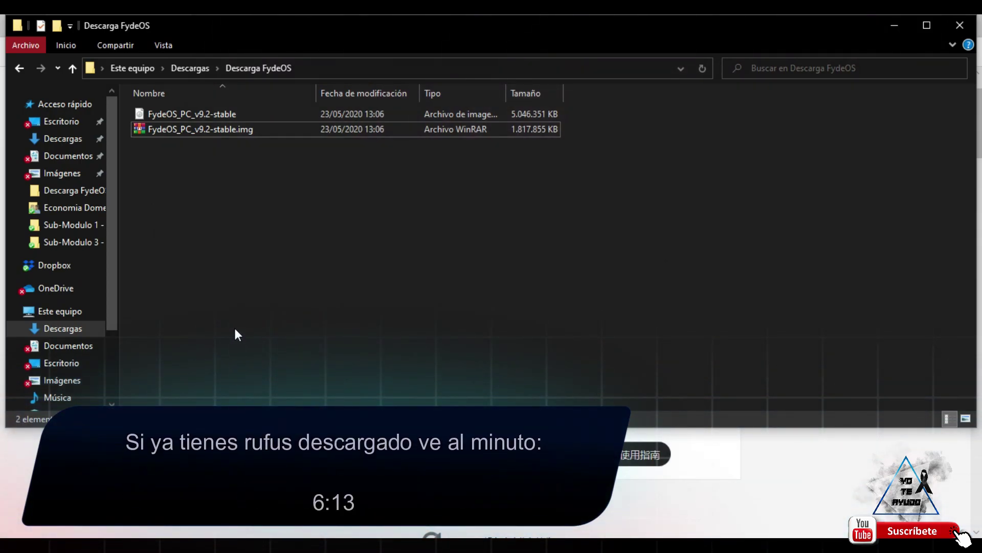
key(alt+Tab)
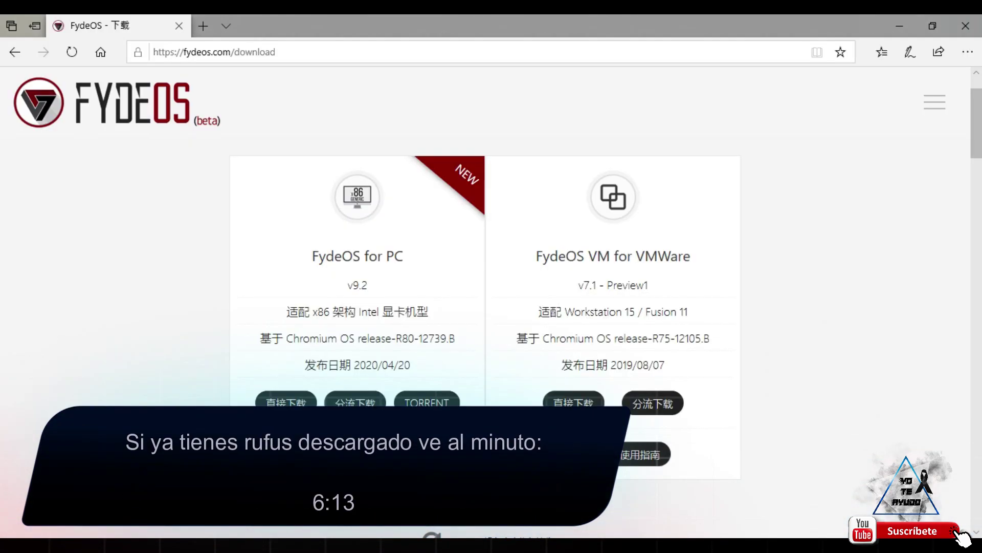
click(289, 51)
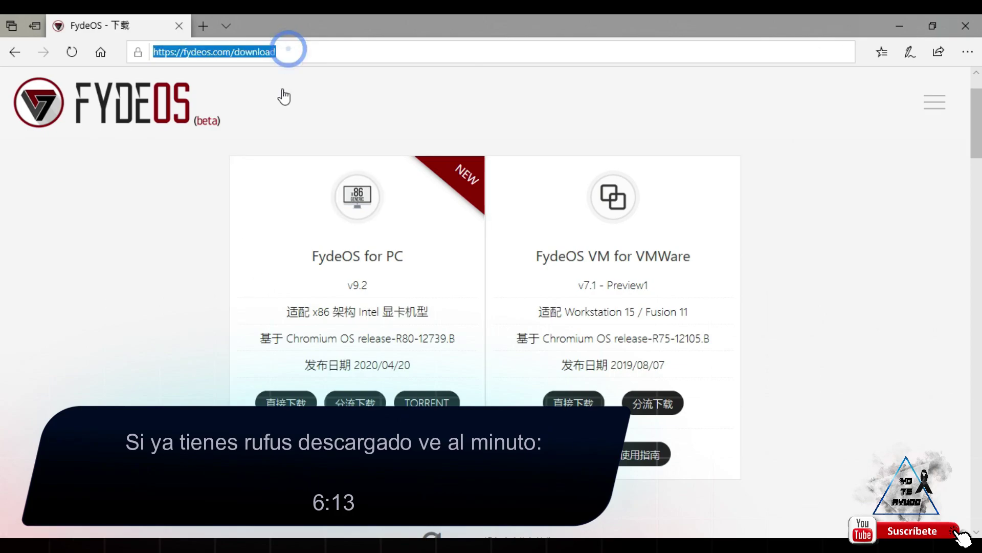
text(www.googele)
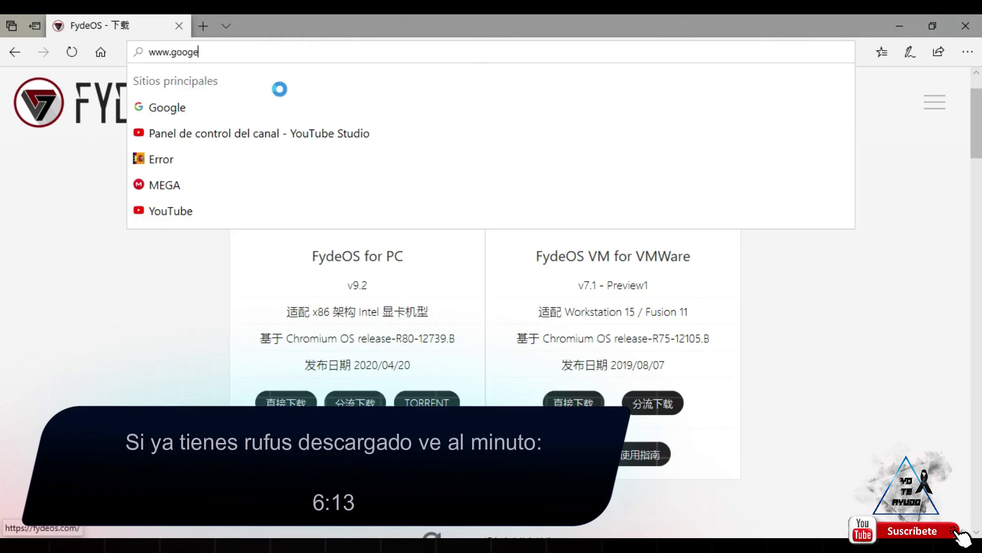
key(BackSpace)
key(BackSpace)
key(BackSpace)
text(le.es)
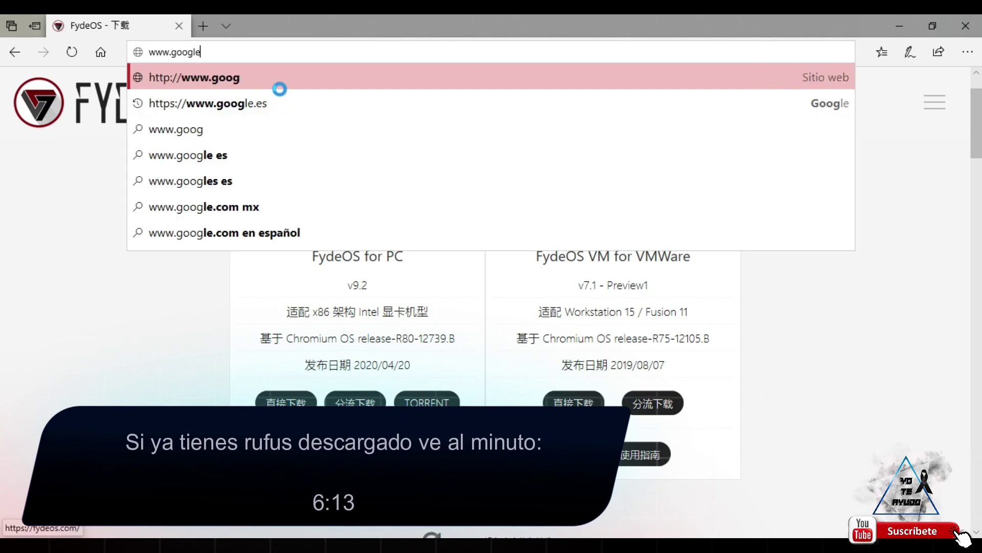
key(Return)
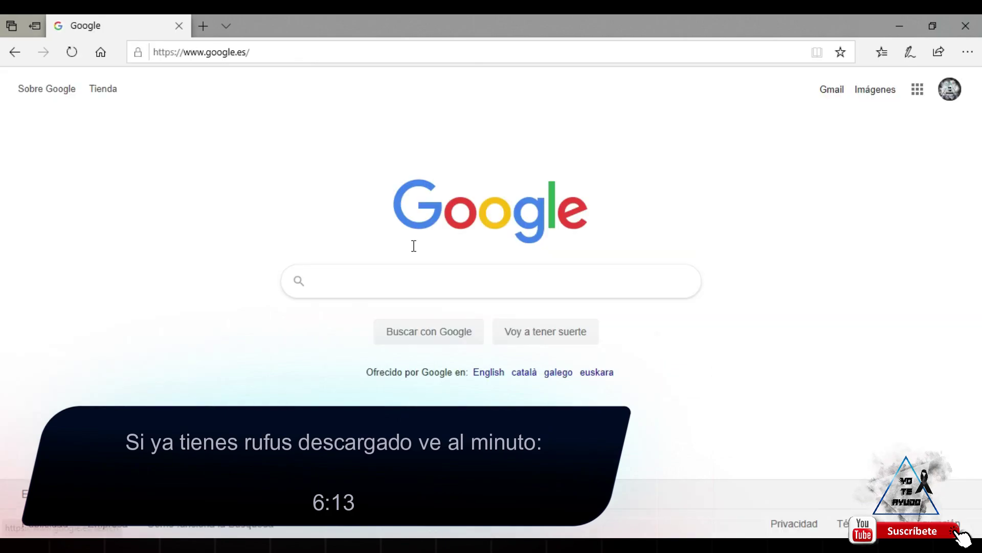
Search Google for rufus and open the official Rufus website.
text(rufus)
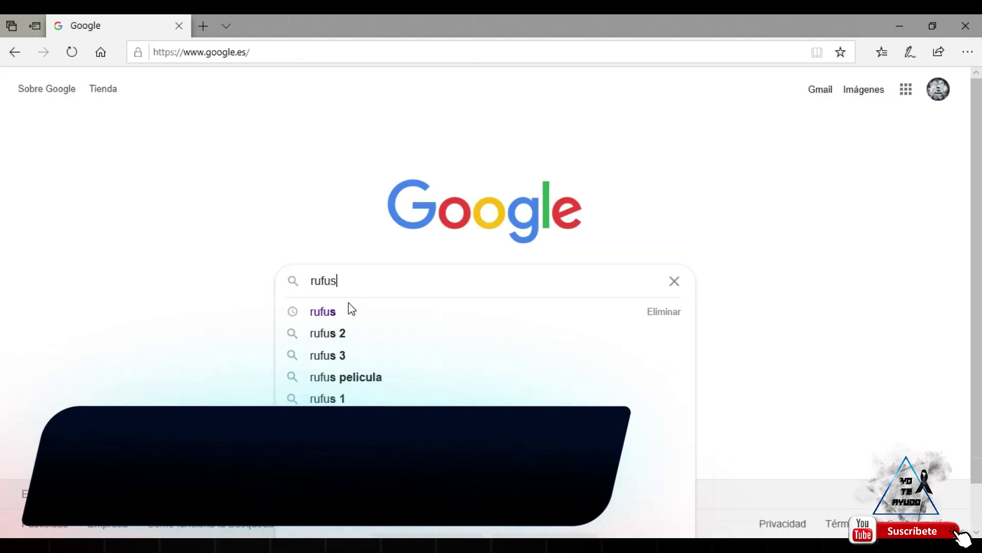
key(Return)
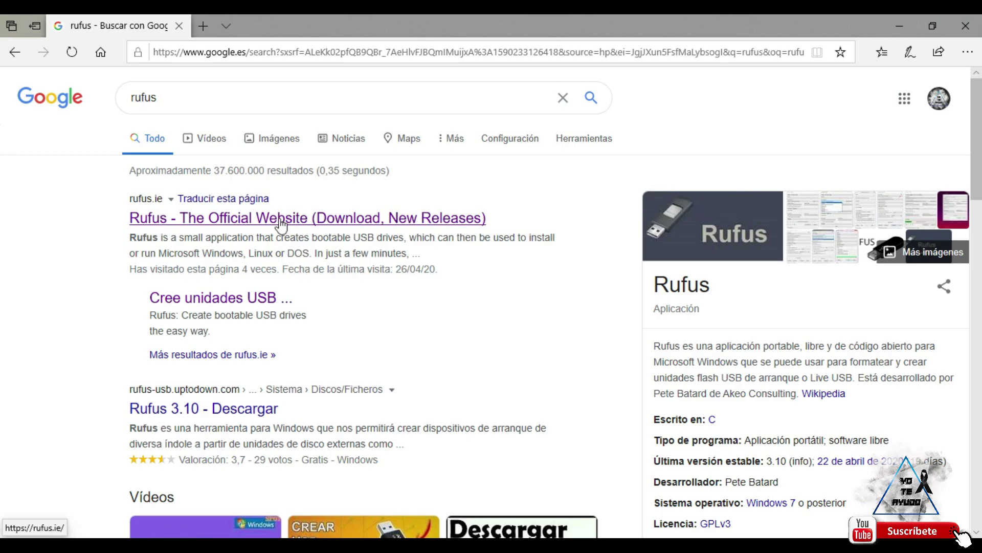
click(206, 219)
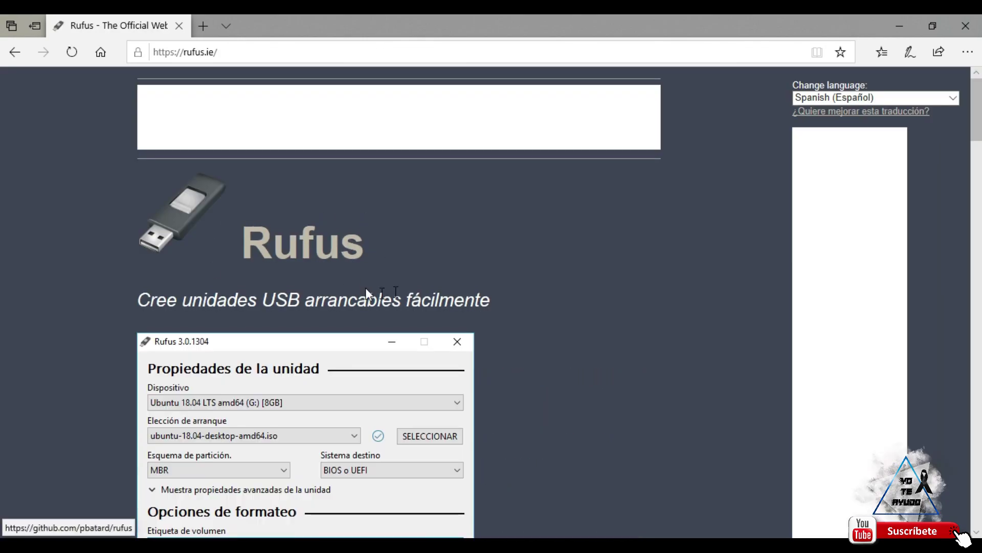
Download Rufus 3.10 Portátil (rufus-3.10p.exe) with the option to choose the save location, and dismiss the download prompt.
scroll(365, 287, down, 1)
scroll(401, 254, down, 12)
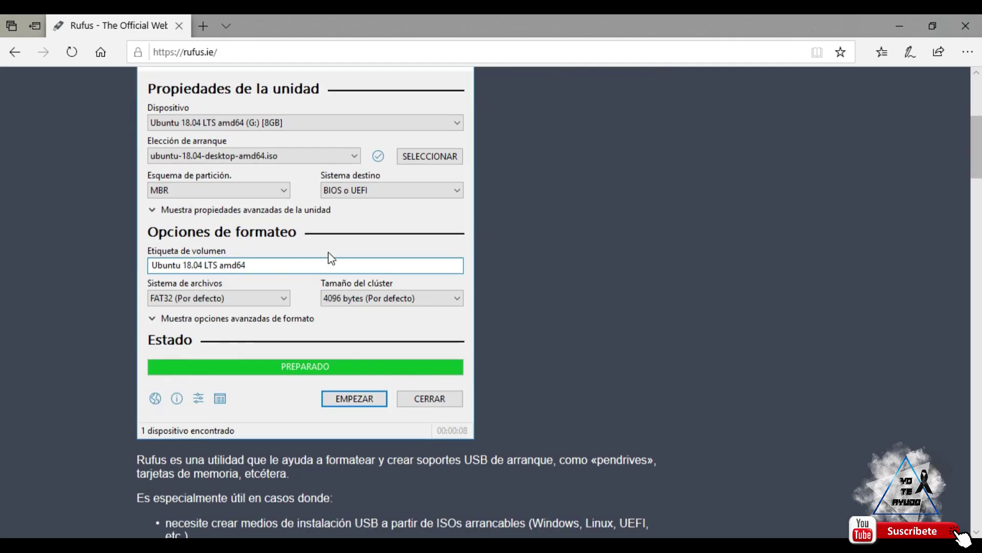
scroll(325, 251, down, 1)
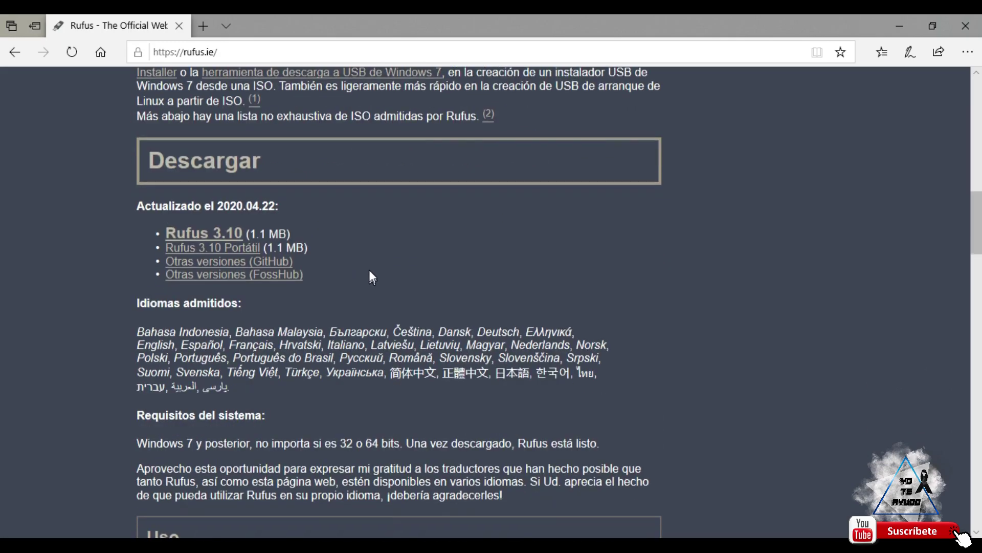
click(219, 255)
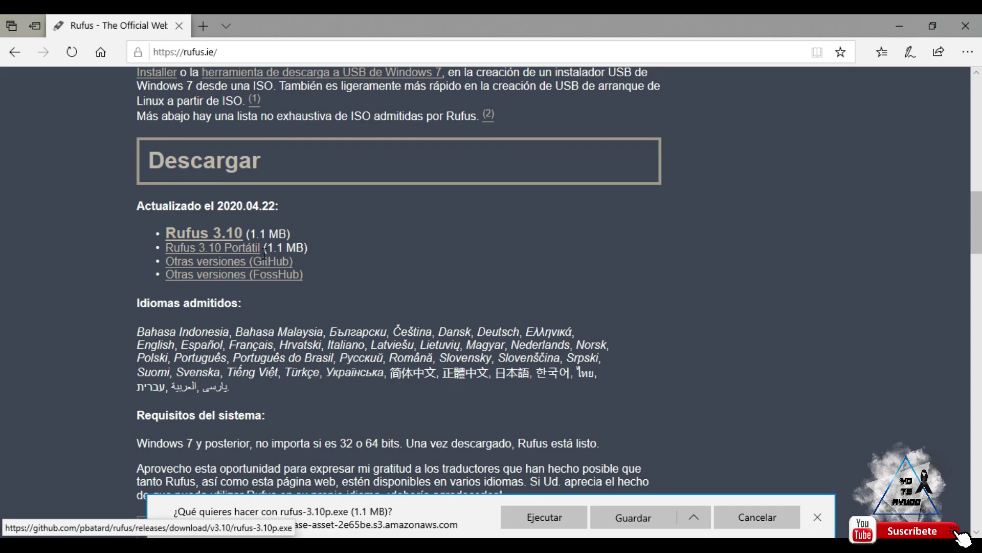
click(693, 517)
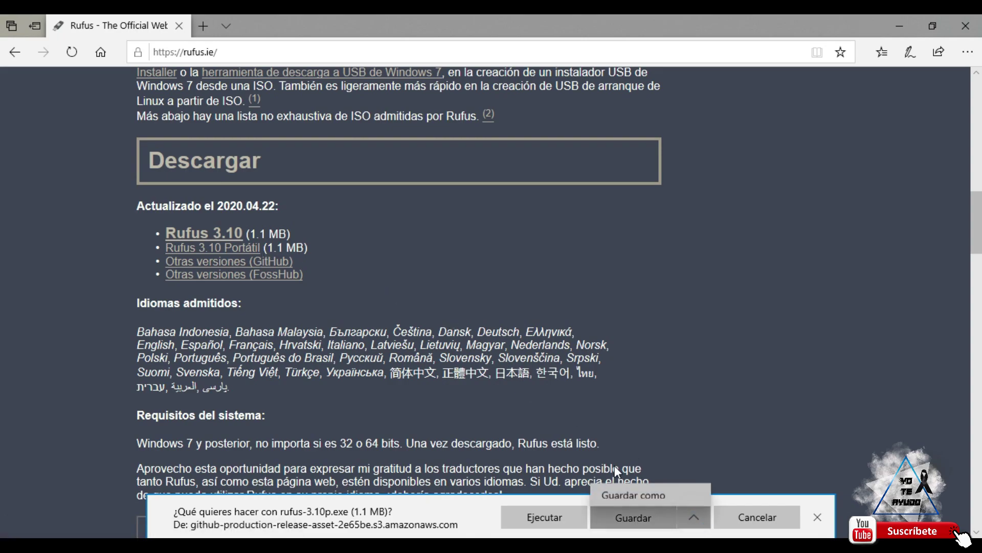
click(646, 494)
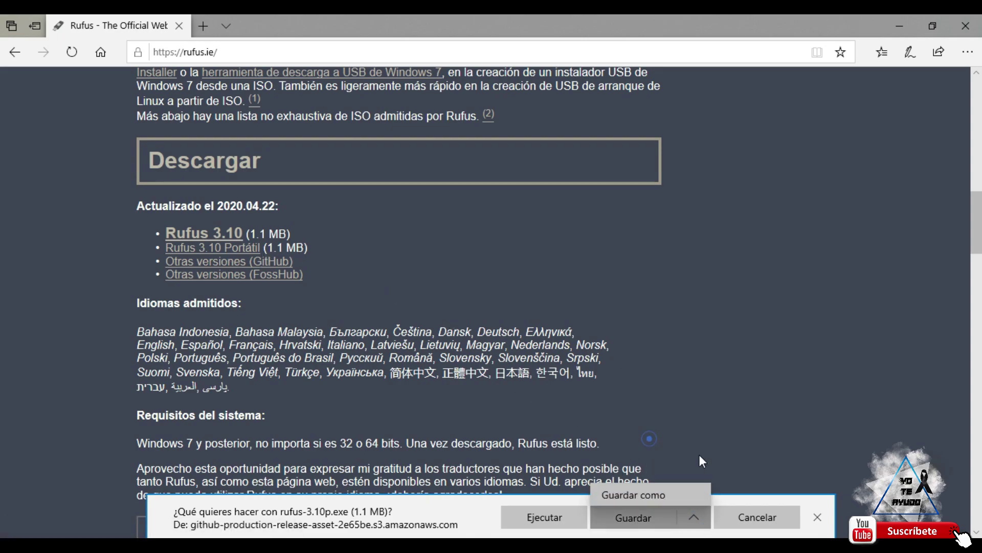
click(818, 519)
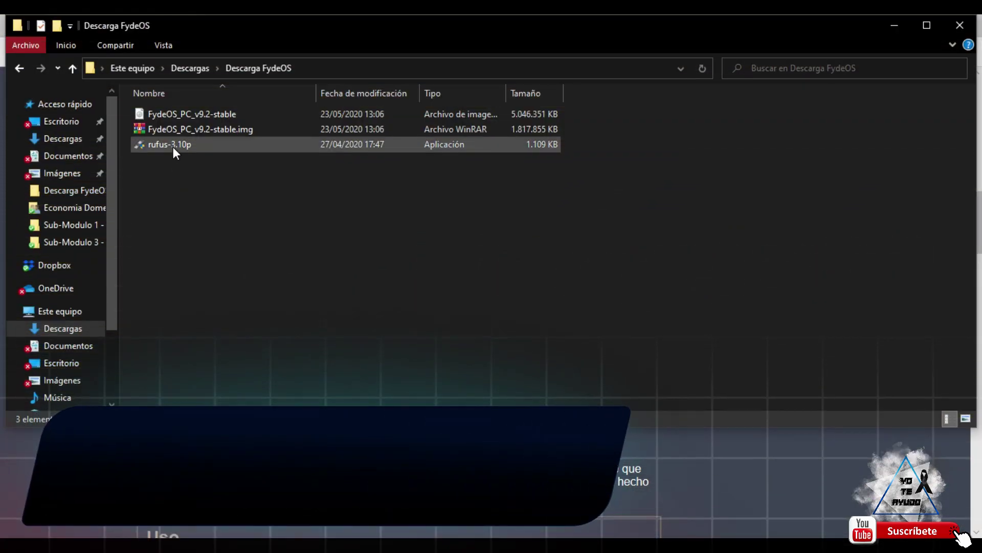
Launch rufus-3.10p from the Descarga FydeOS folder and allow it to check for updates online.
double_click(173, 146)
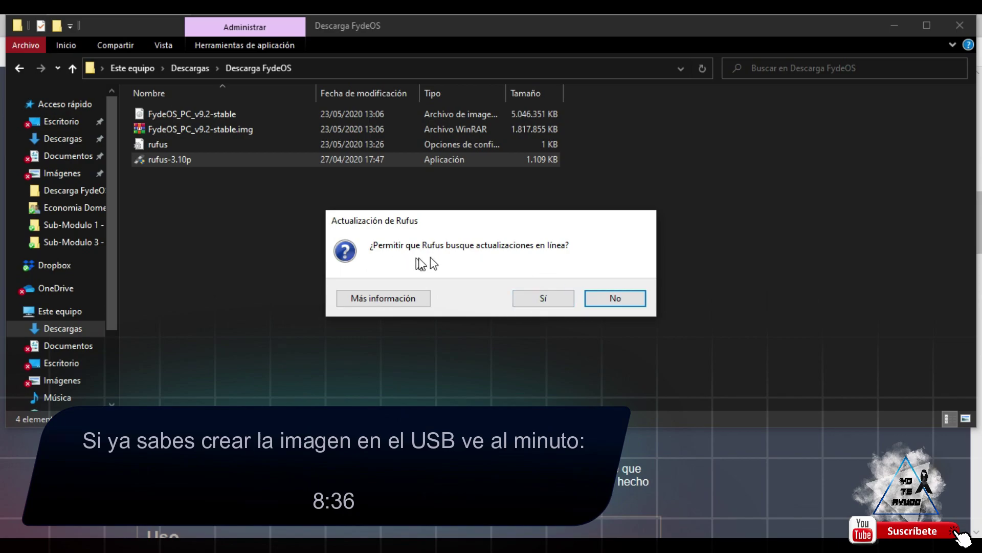
click(557, 298)
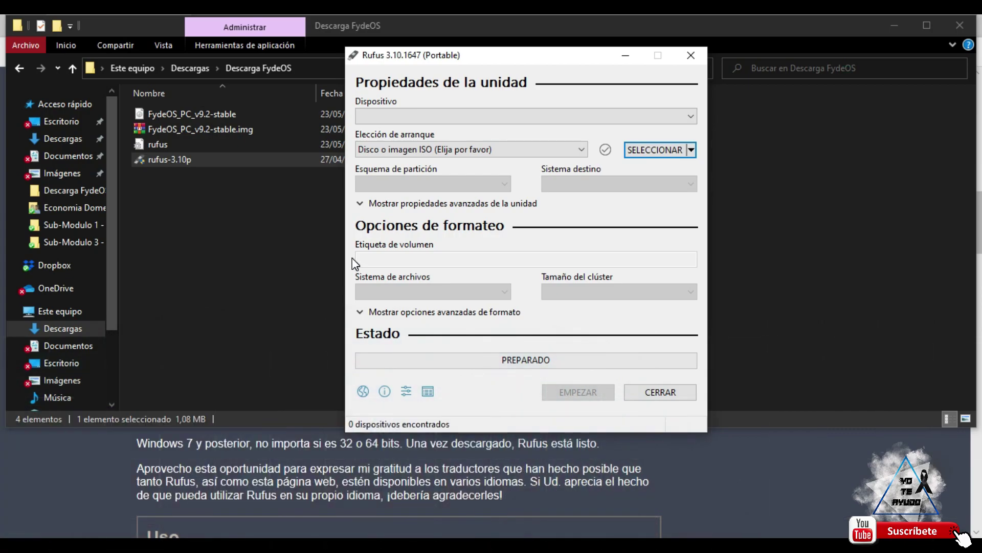
Use the 16 GB ANDROID-X86 (E:) USB drive as the device and load the extracted FydeOS_PC_v9.2-stable disk image as the boot selection.
click(440, 119)
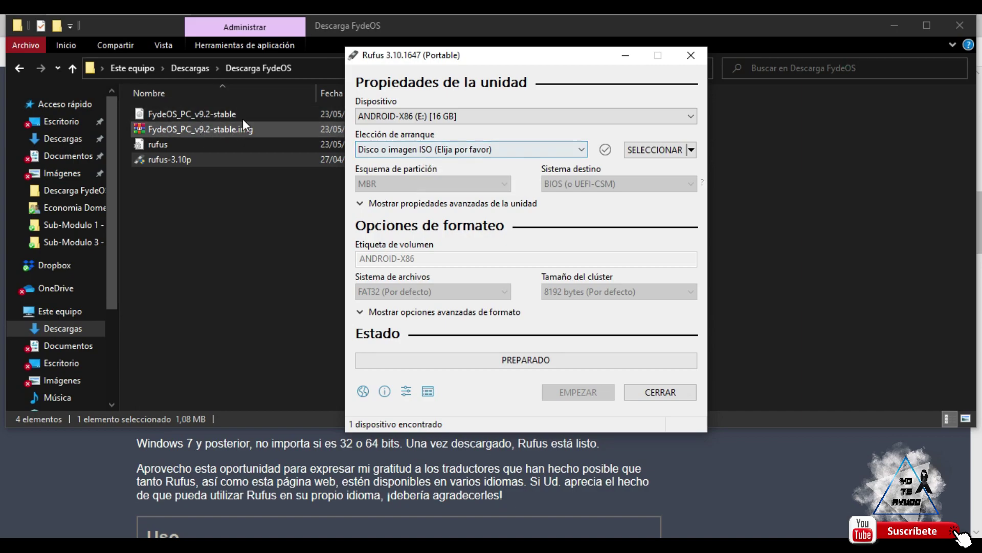
click(684, 150)
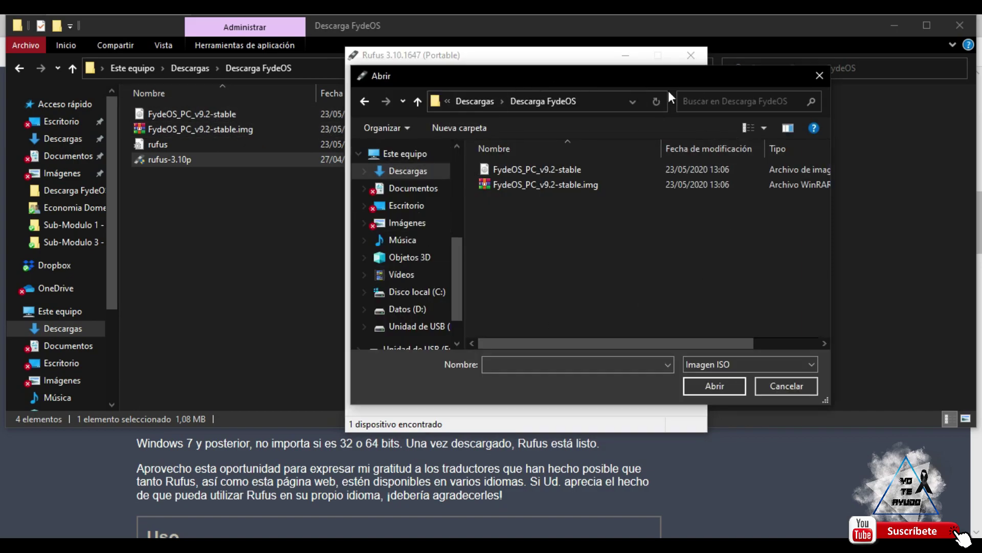
click(530, 169)
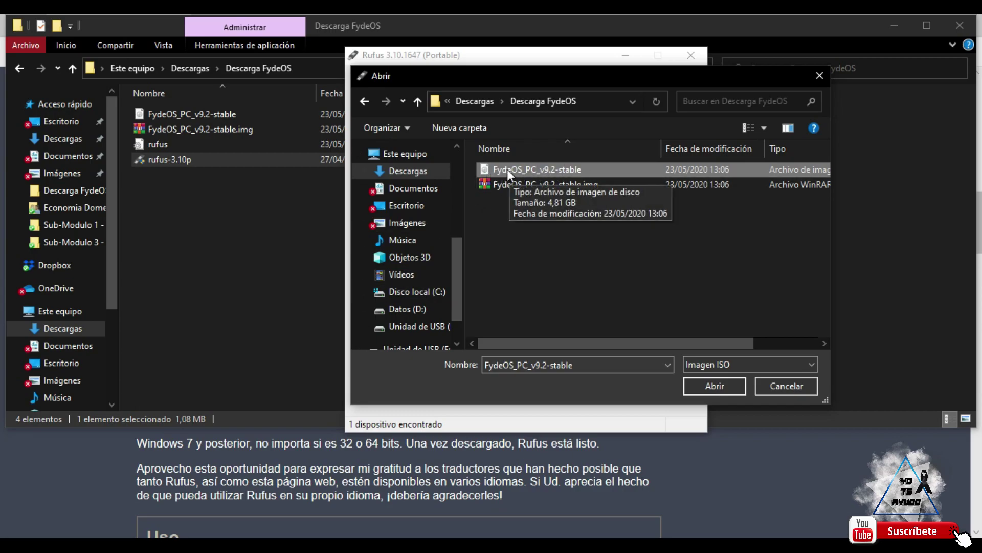
click(517, 183)
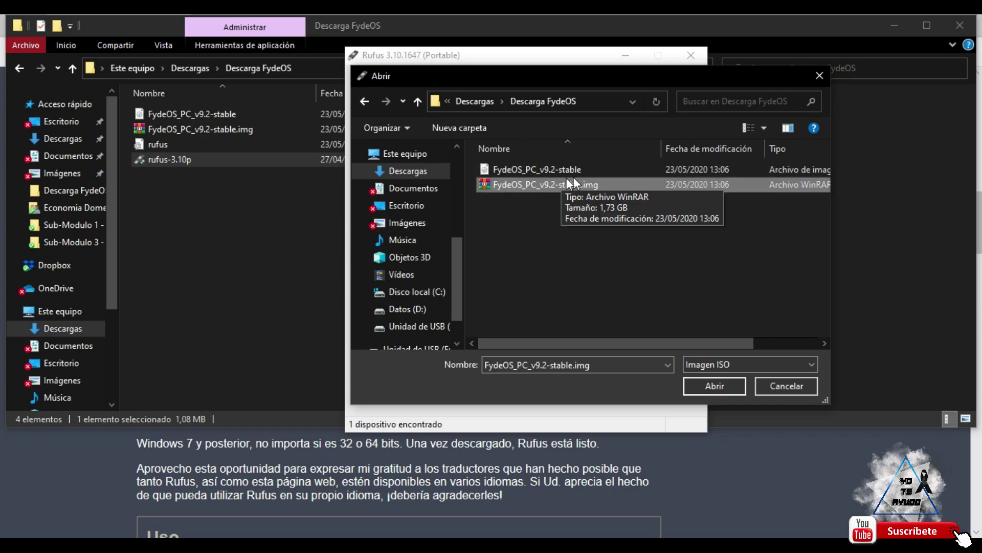
click(530, 168)
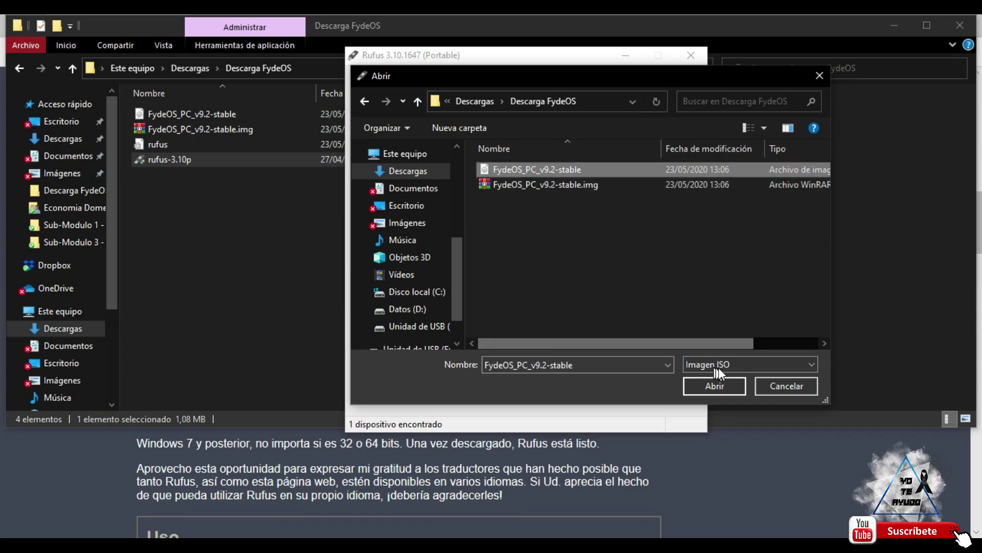
click(705, 388)
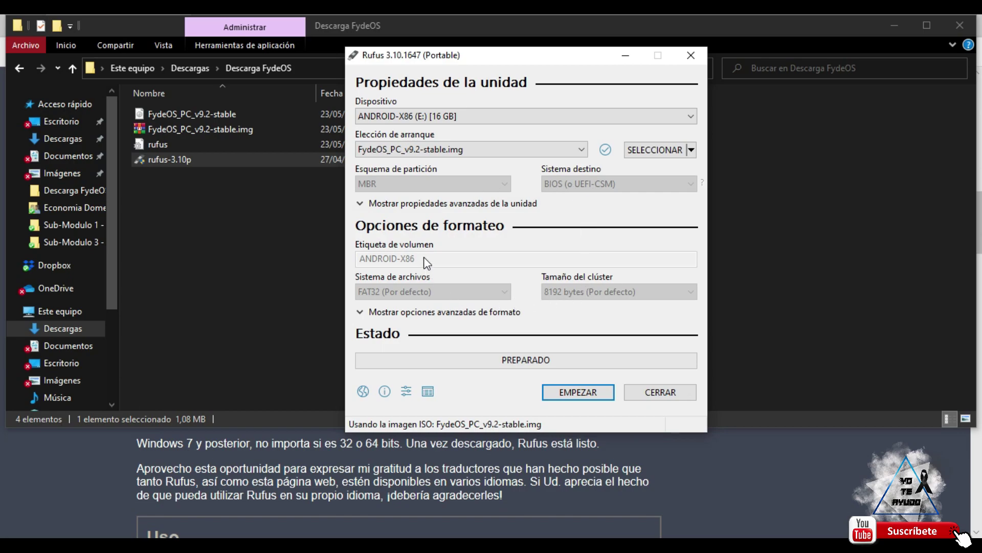
Show the advanced drive properties to review their options.
click(387, 204)
click(386, 203)
click(386, 203)
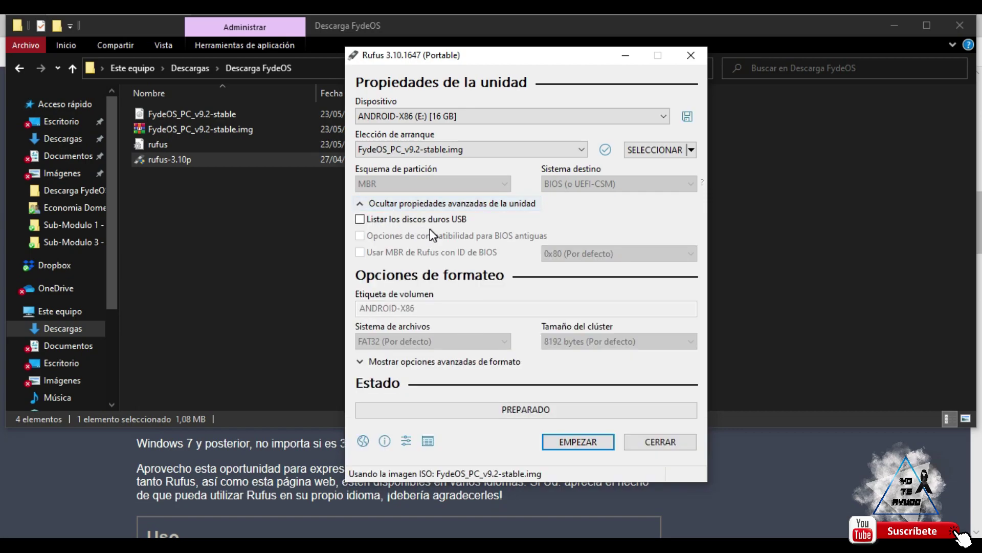
Try the USB hard drive listing option, turn it off again, and hide the advanced drive properties.
mouse_move(435, 221)
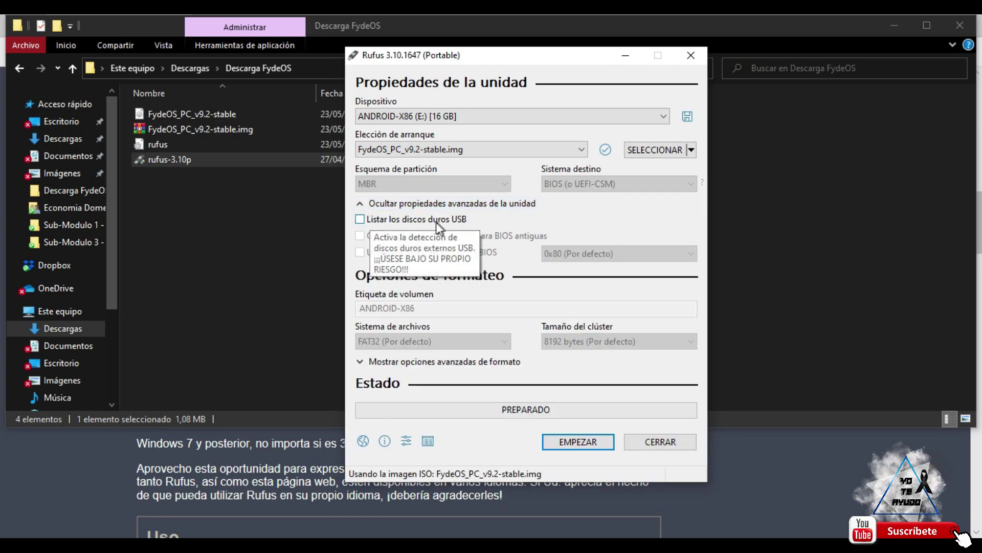
click(398, 225)
click(373, 222)
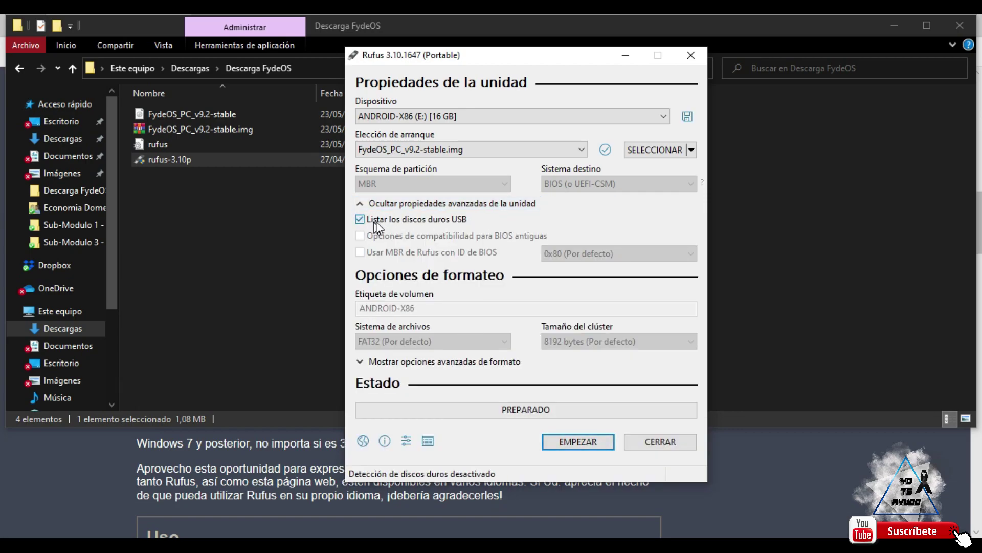
click(373, 220)
click(374, 219)
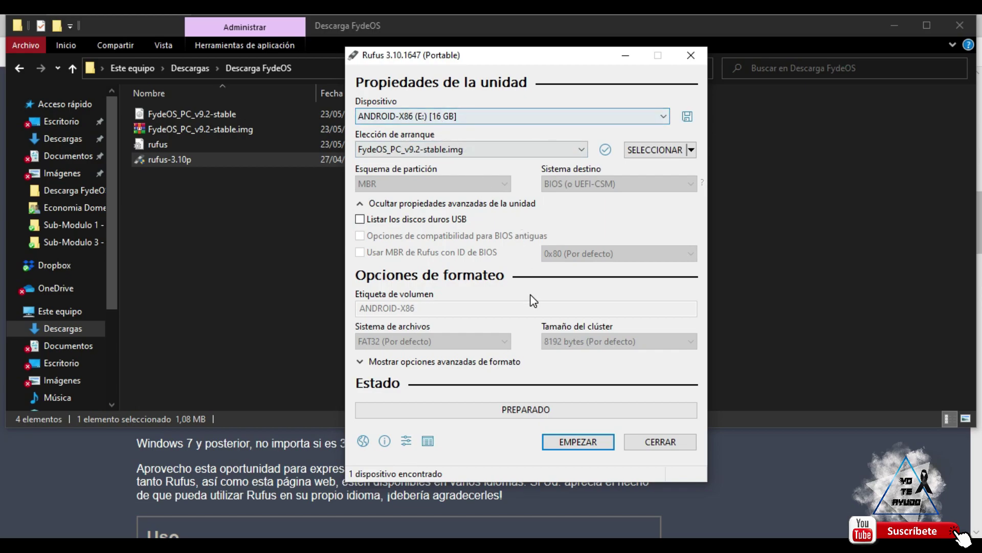
click(362, 205)
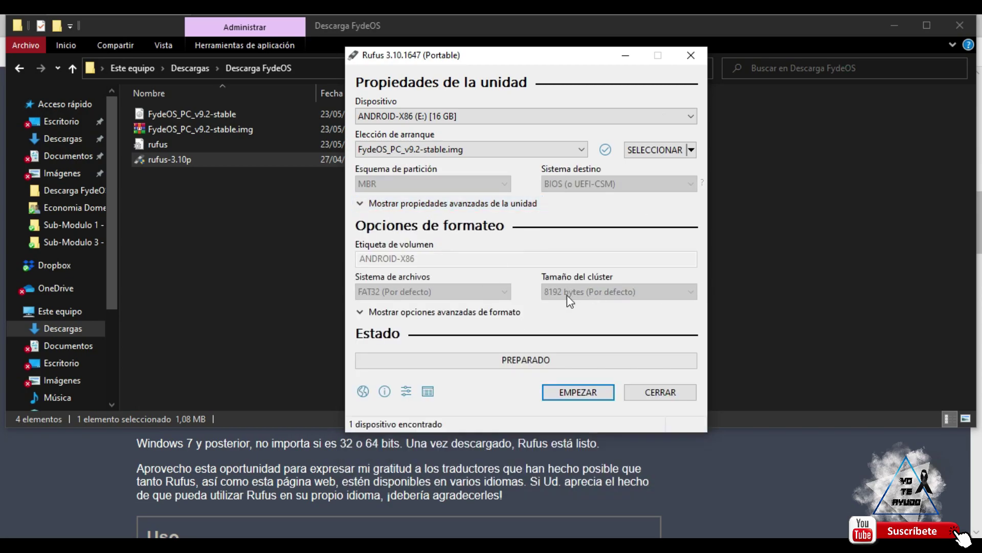
Write FydeOS_PC_v9.2-stable.img to the 16 GB USB drive, accept erasing its data, and close Rufus when the writing is done.
click(579, 398)
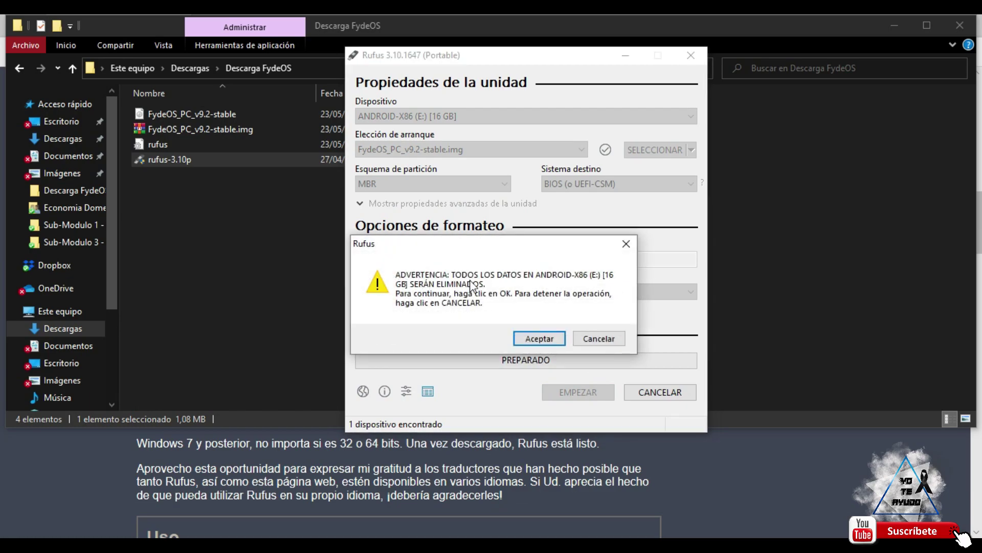
click(524, 339)
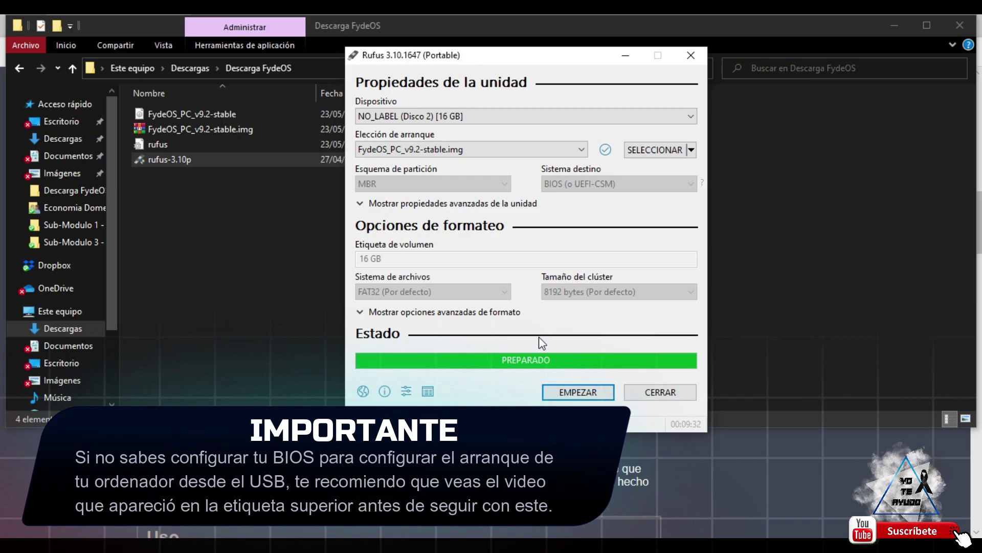
key(alt+F4)
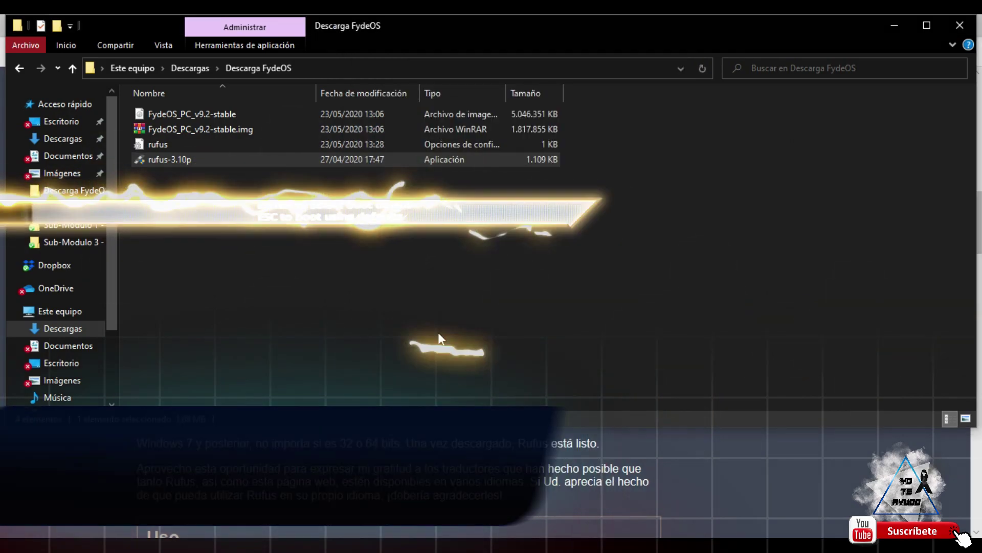
click(438, 333)
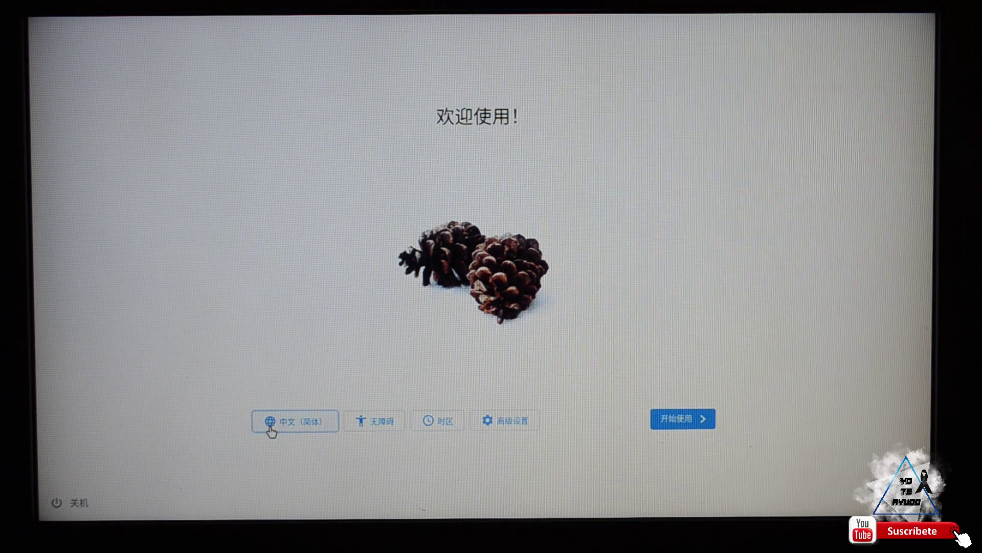
On the booted FydeOS welcome screen, change the system language from Chinese to English (United States).
click(294, 423)
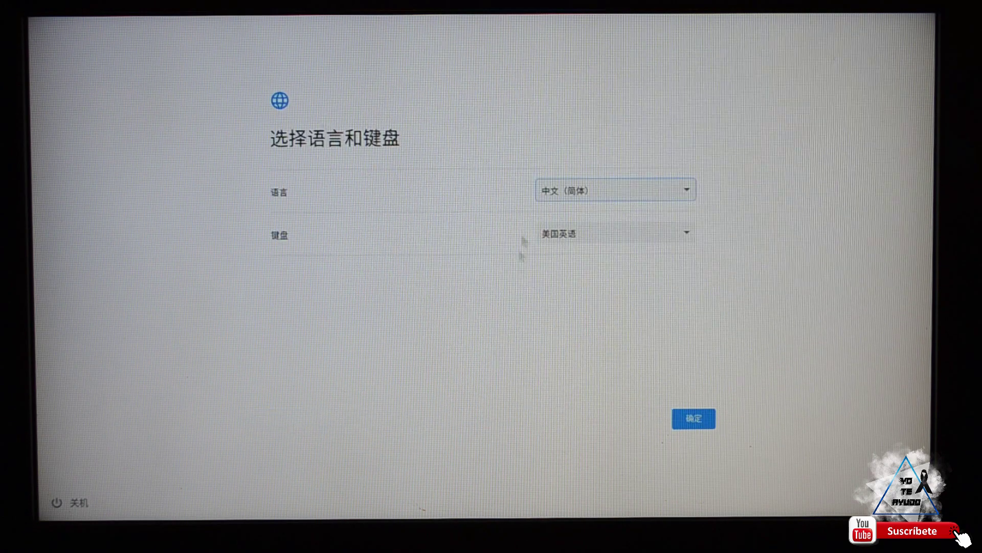
click(607, 199)
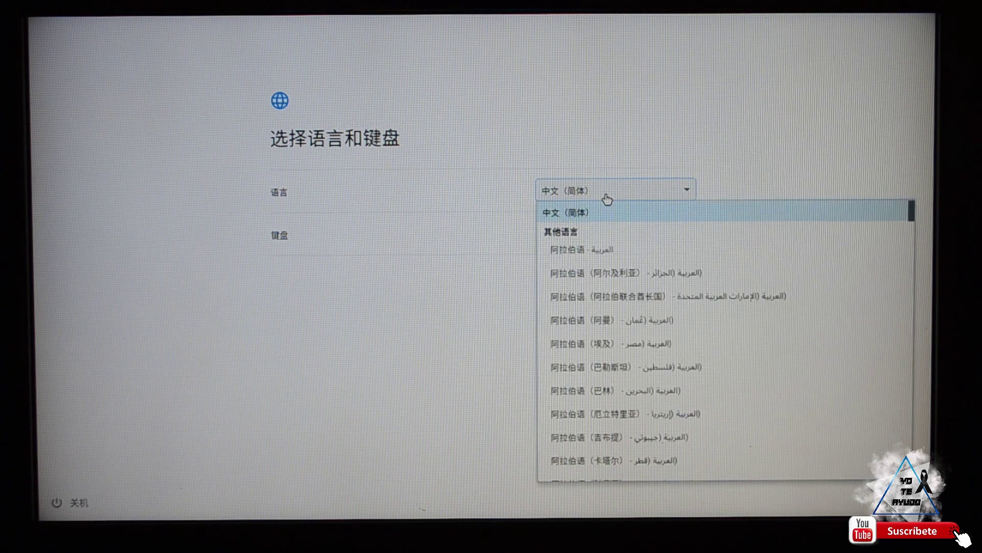
scroll(613, 286, down, 10)
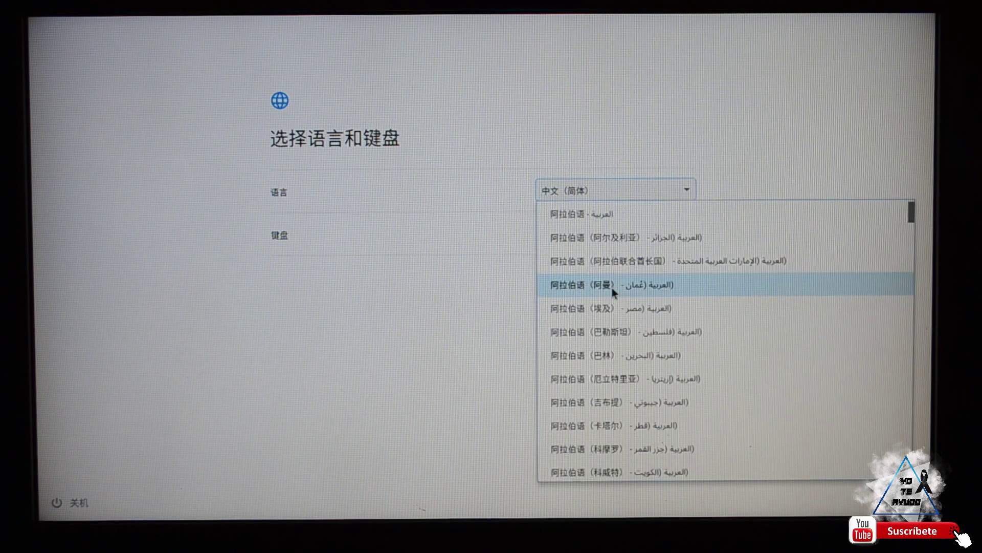
scroll(610, 305, down, 10)
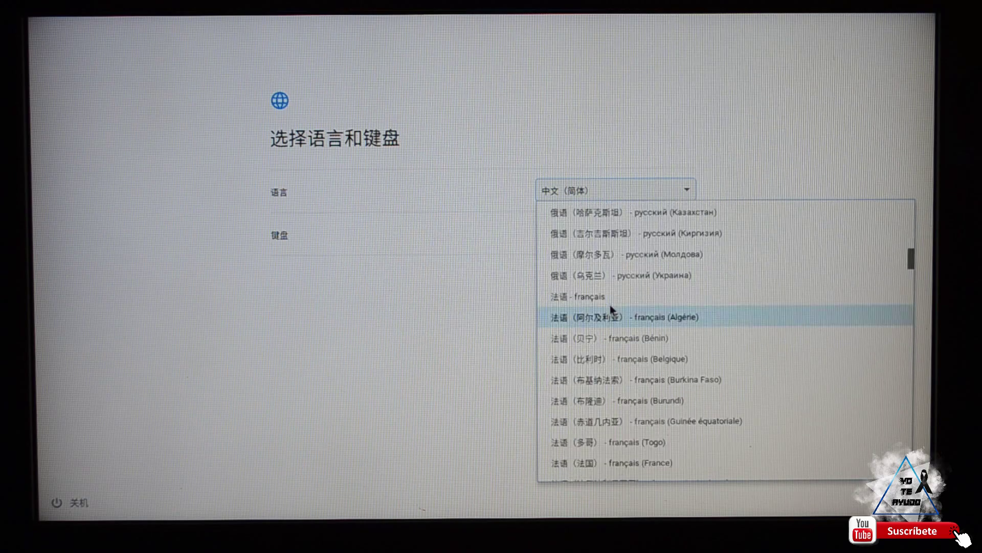
scroll(610, 302, down, 10)
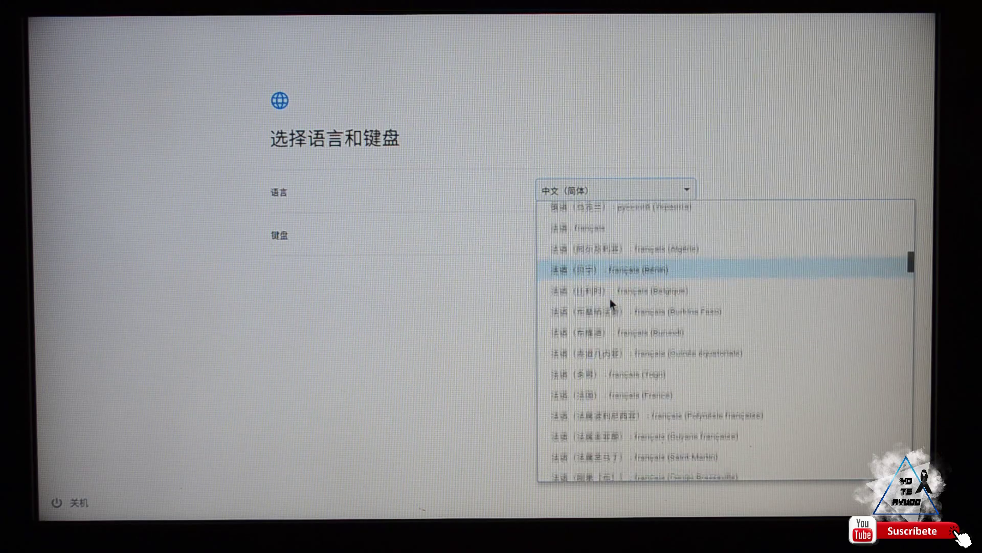
scroll(610, 302, down, 10)
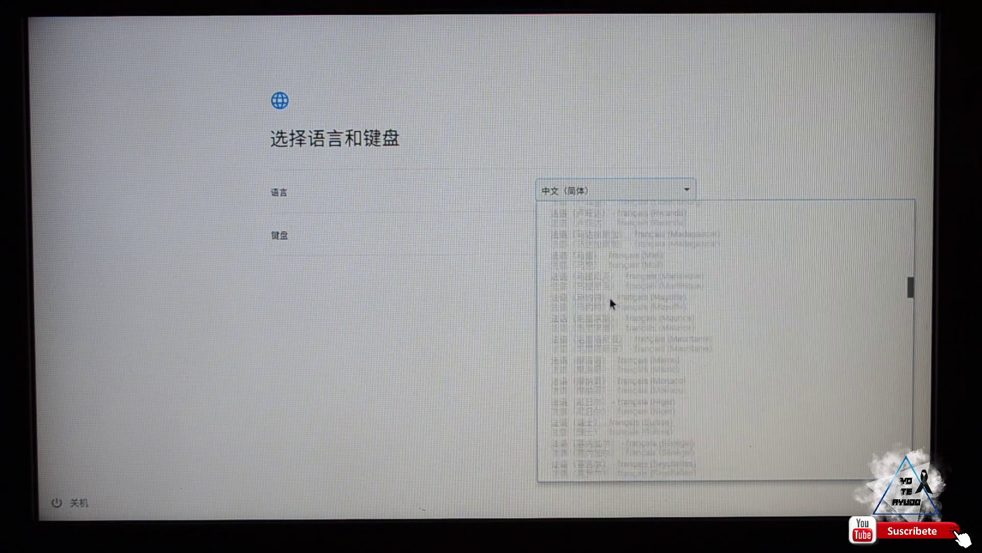
scroll(611, 302, down, 5)
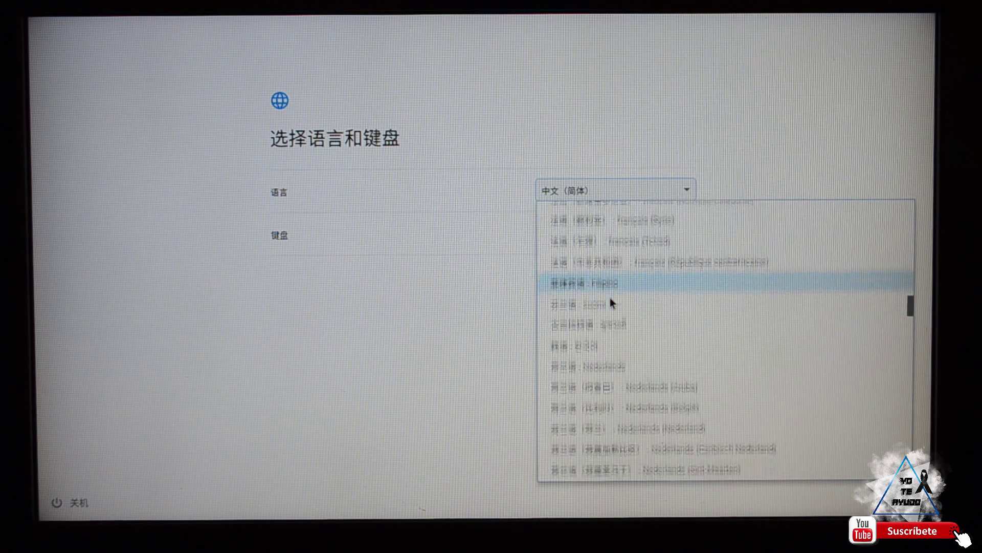
scroll(610, 297, down, 5)
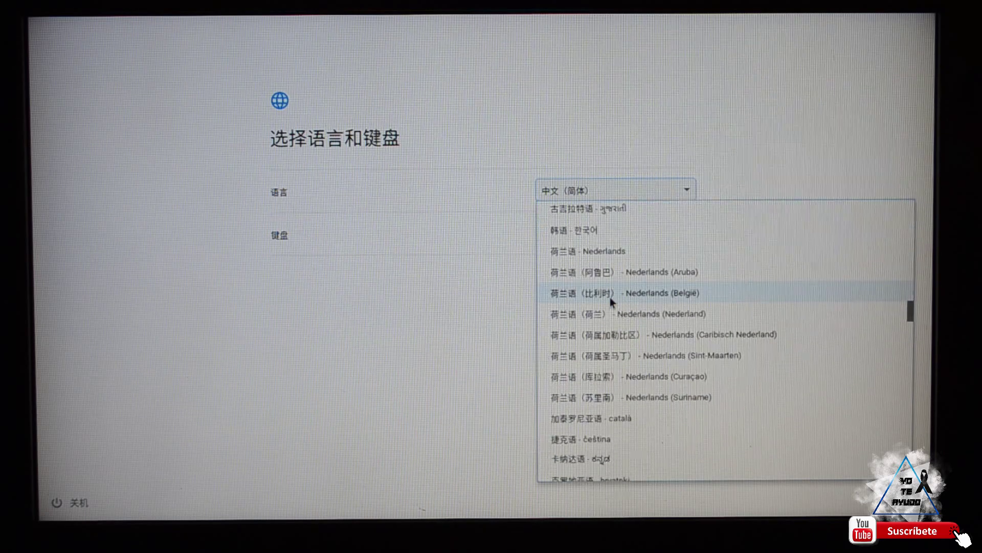
scroll(610, 297, down, 10)
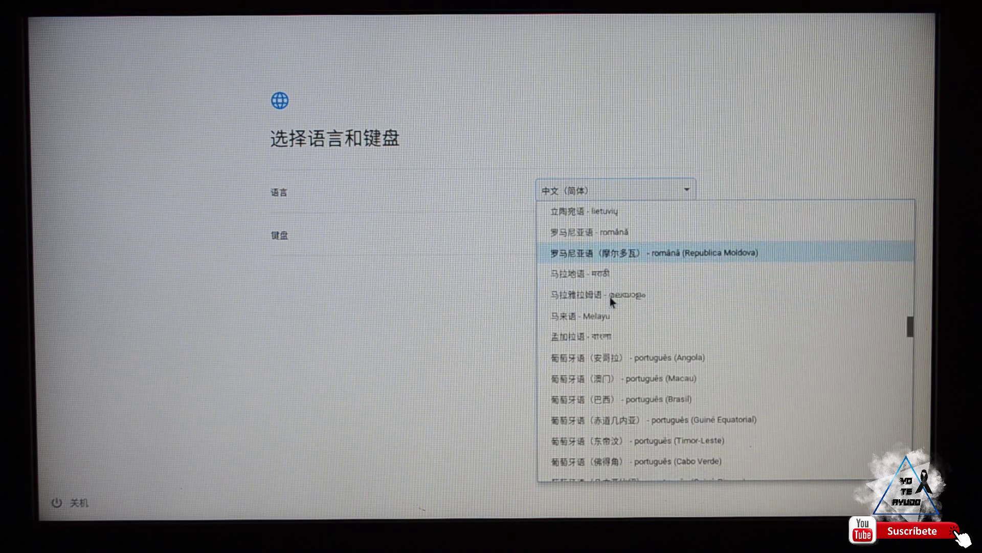
scroll(609, 300, down, 15)
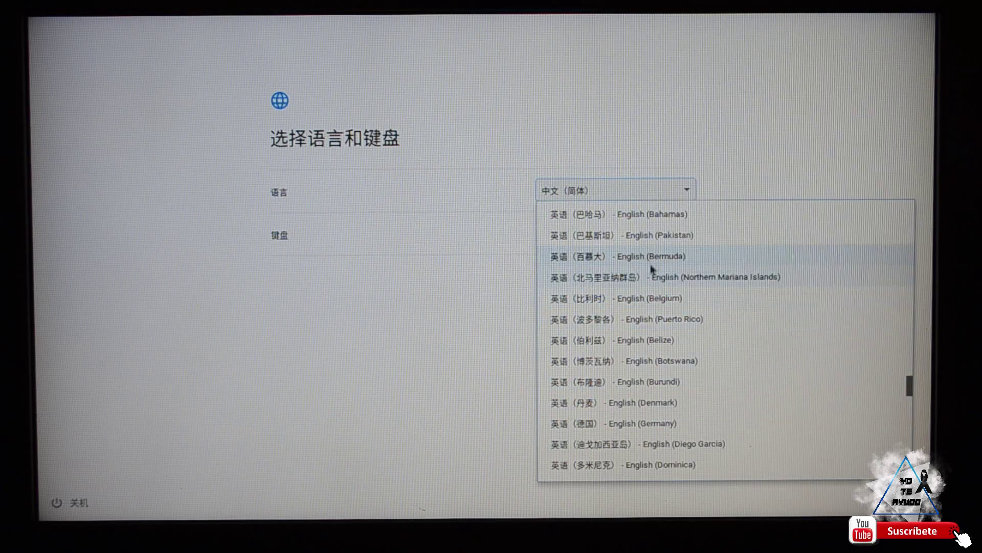
scroll(644, 305, up, 2)
scroll(645, 302, up, 6)
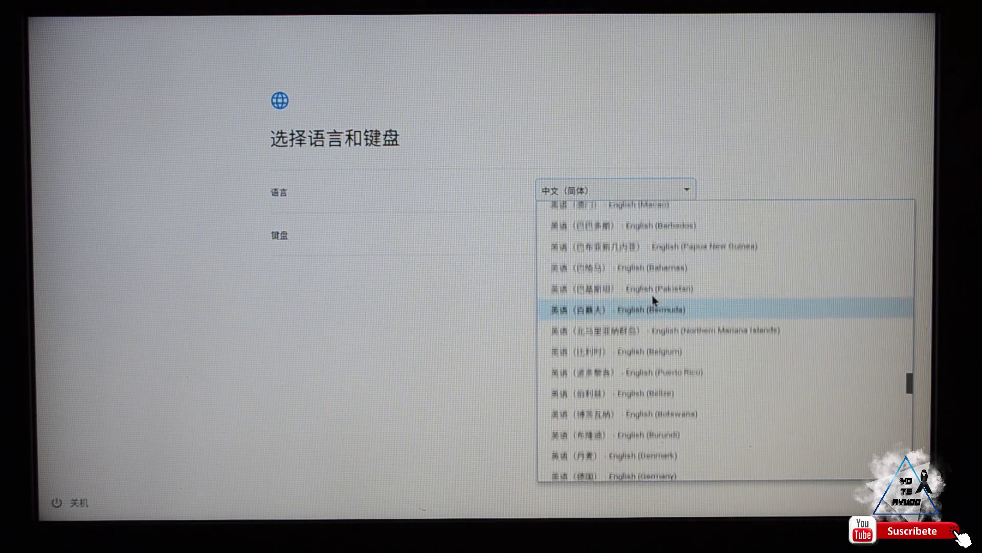
scroll(652, 297, up, 2)
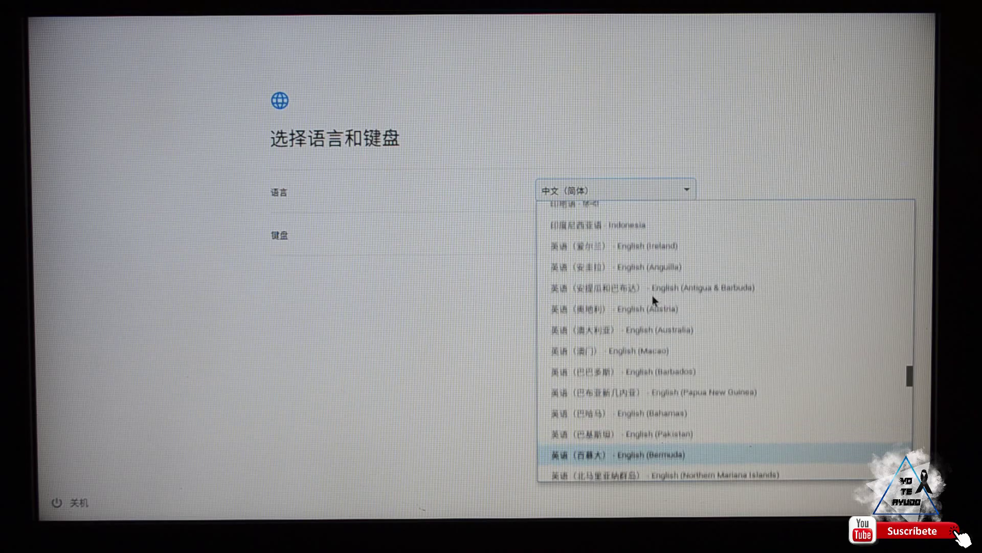
scroll(653, 297, down, 10)
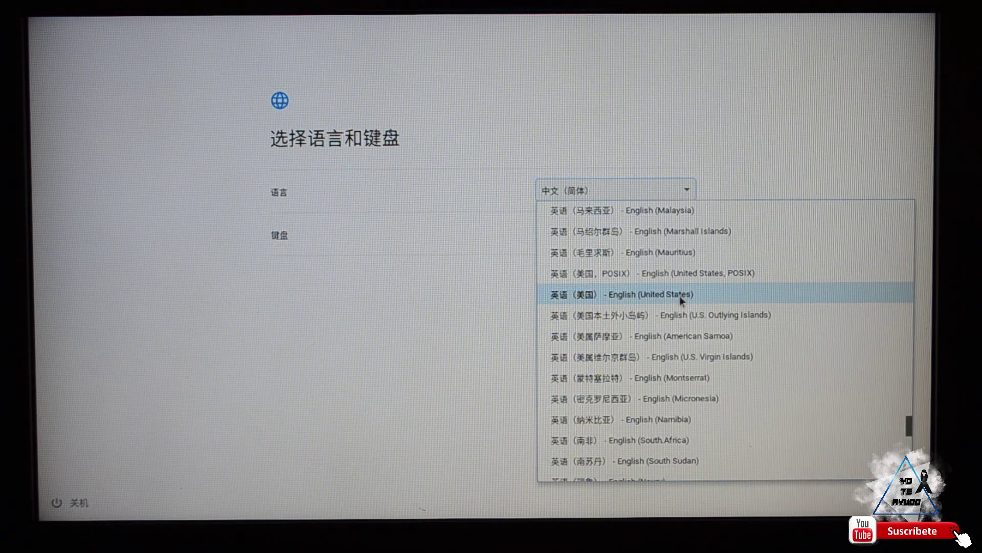
click(649, 293)
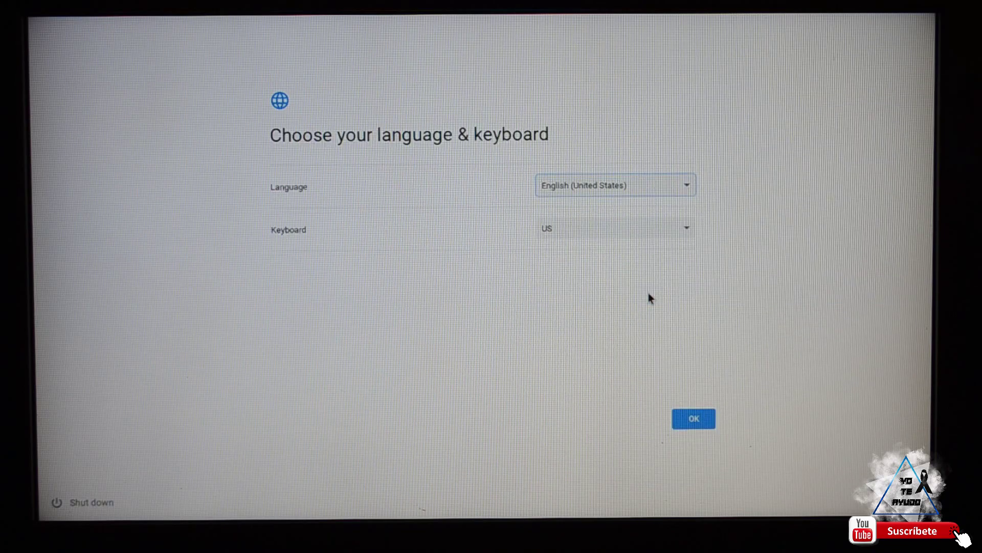
Set the system language to Spanish (español) and the keyboard layout to Español, and accept the settings.
click(628, 194)
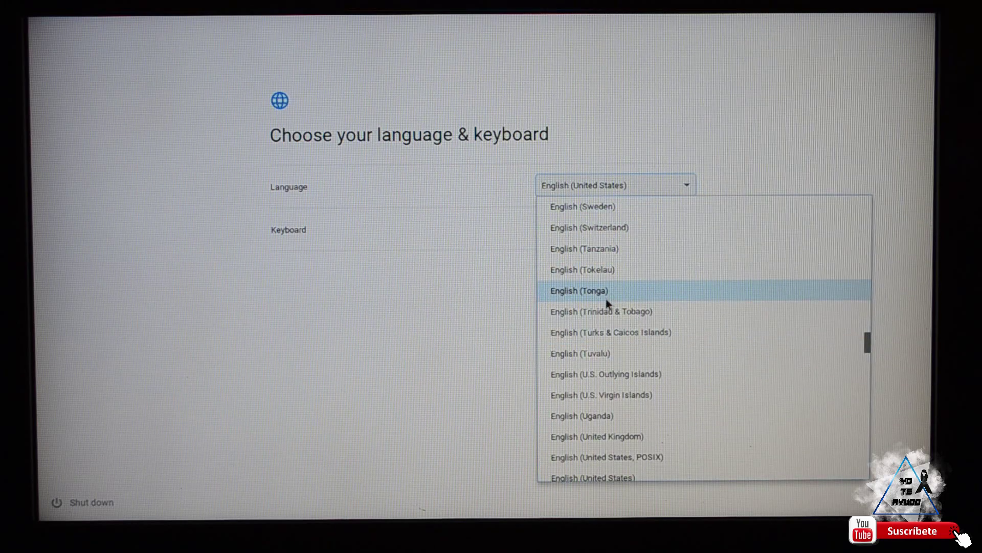
scroll(609, 299, down, 20)
scroll(616, 296, down, 5)
scroll(589, 353, down, 3)
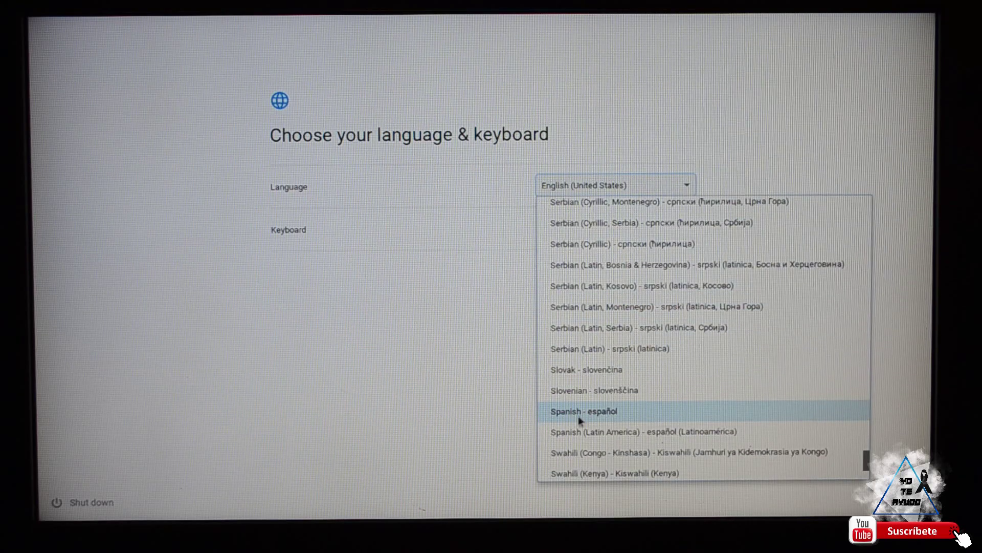
click(574, 415)
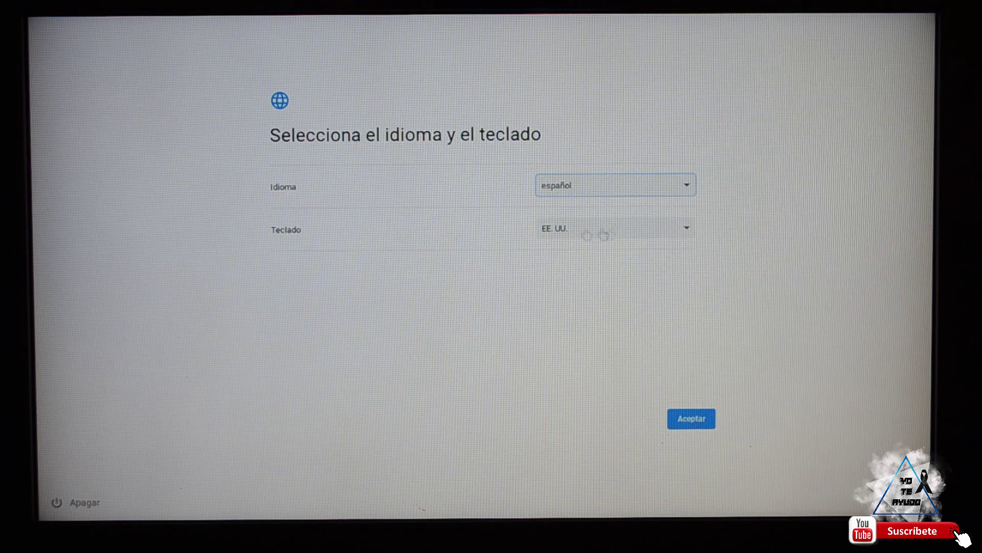
click(566, 230)
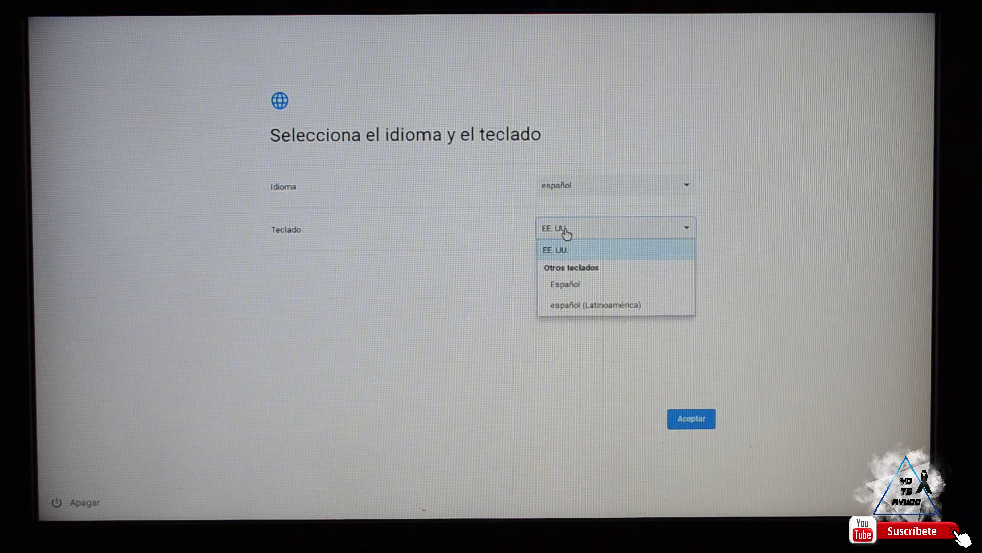
click(572, 284)
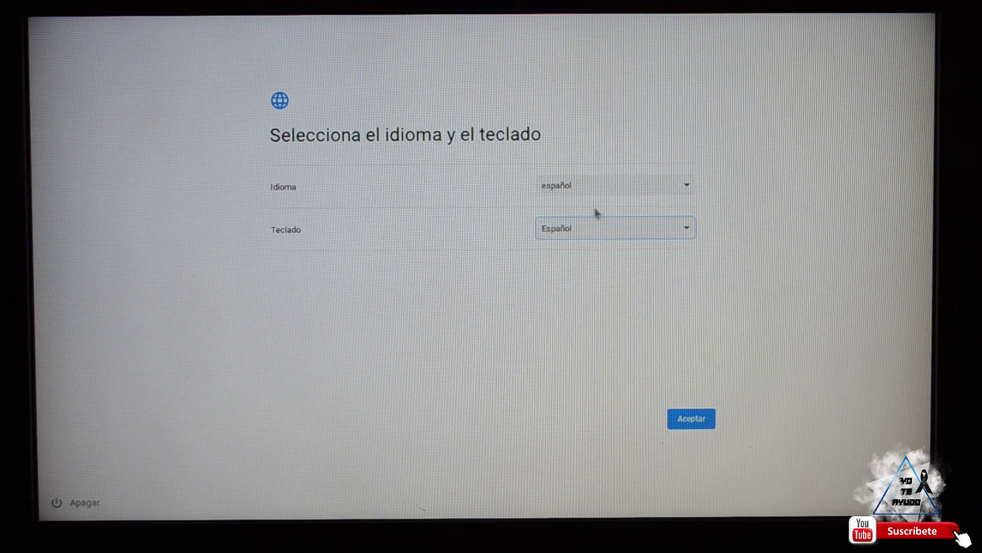
click(691, 420)
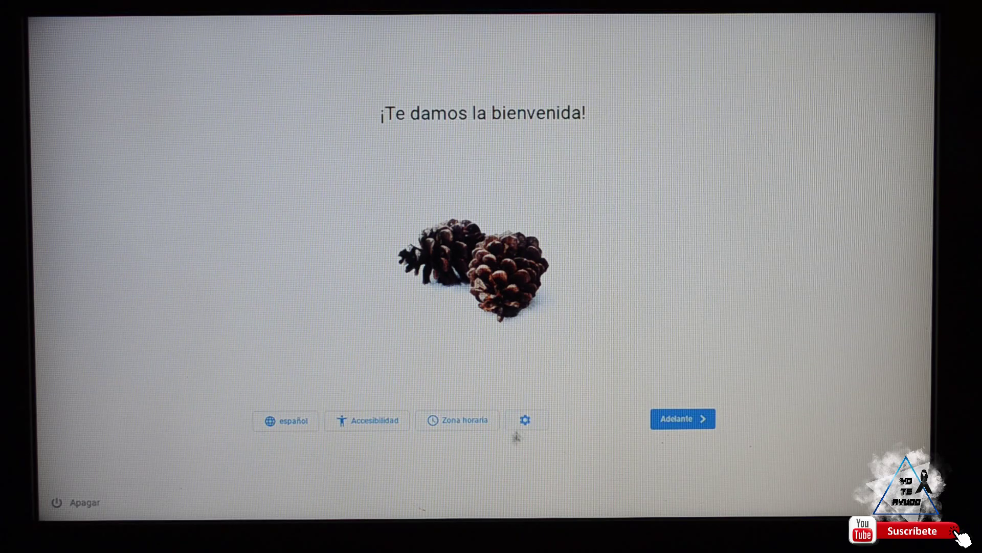
Review the accessibility settings, leave all of them as they are, and return to the welcome screen.
click(375, 425)
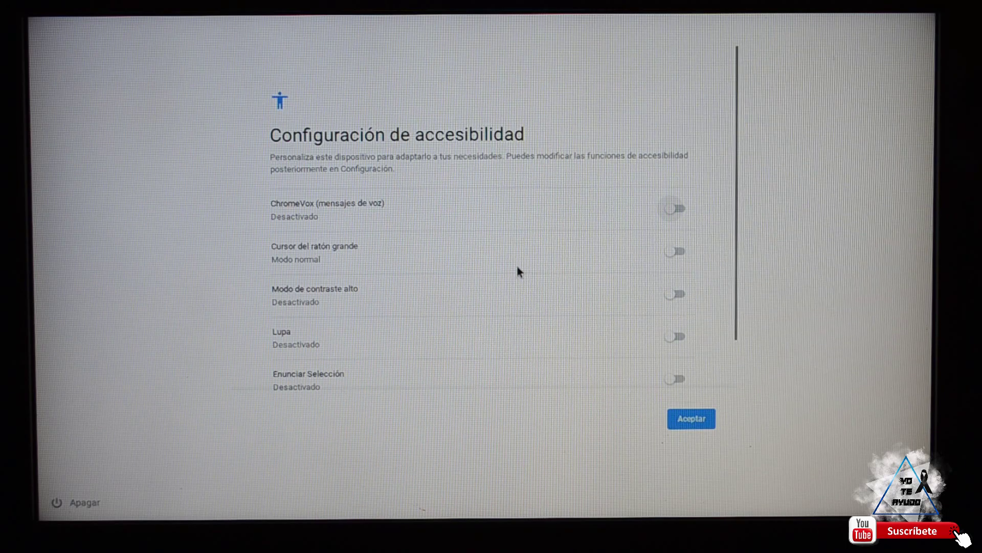
scroll(517, 266, down, 3)
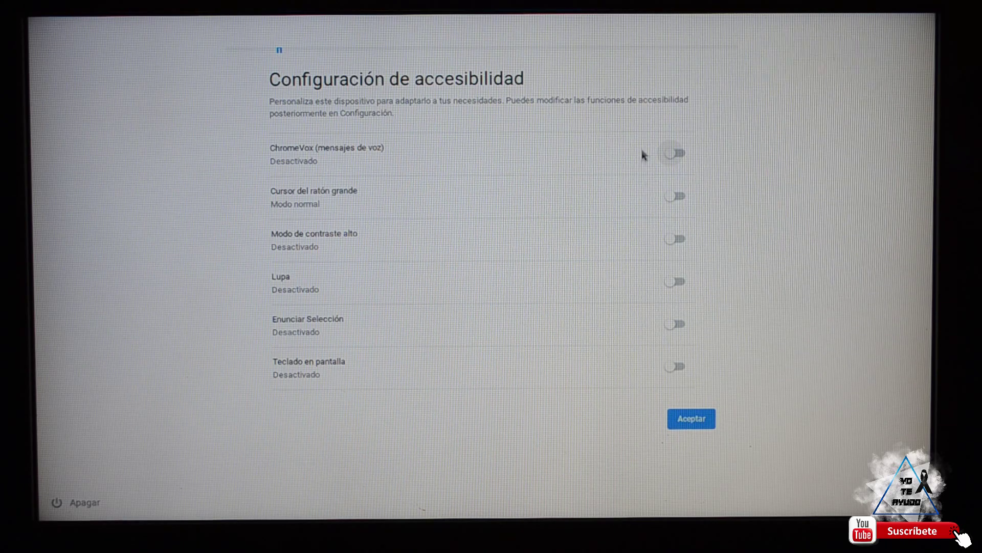
click(688, 418)
Set the time zone to the (UTC+1:00) European summer time entry and accept it.
click(457, 421)
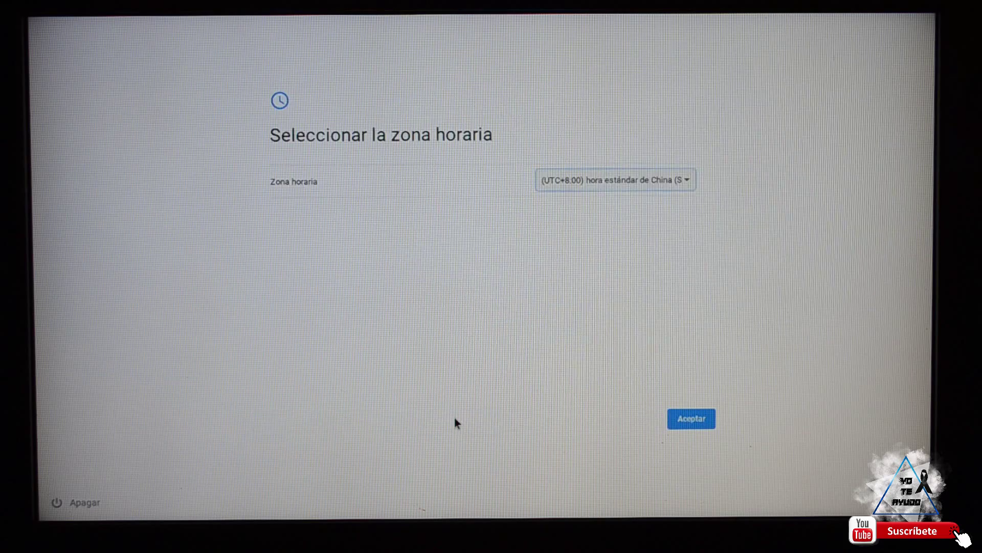
click(631, 180)
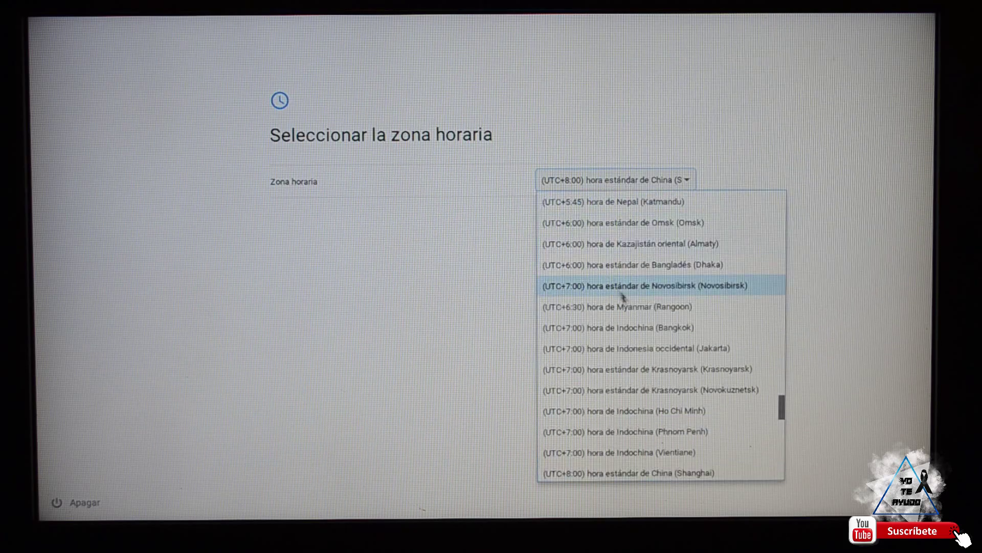
scroll(653, 366, down, 5)
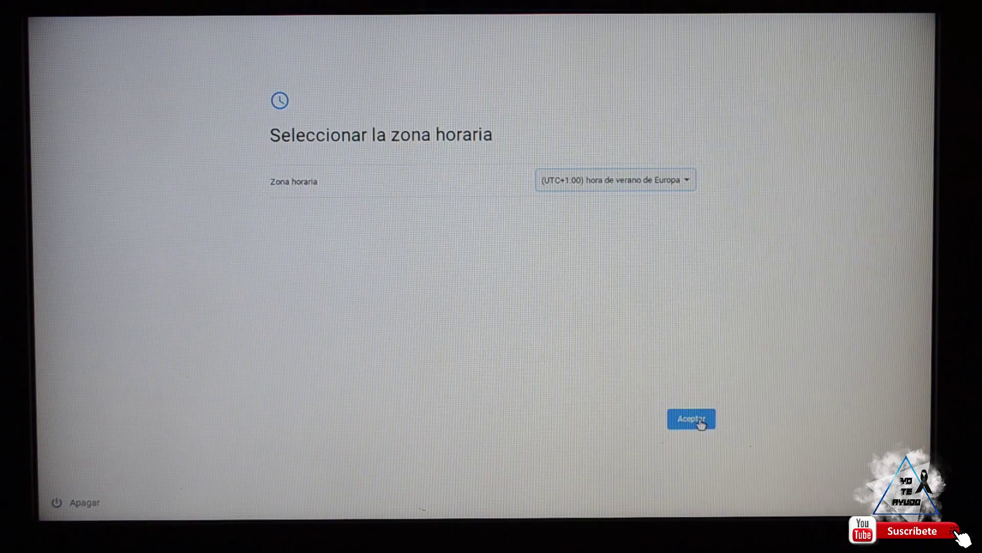
click(701, 423)
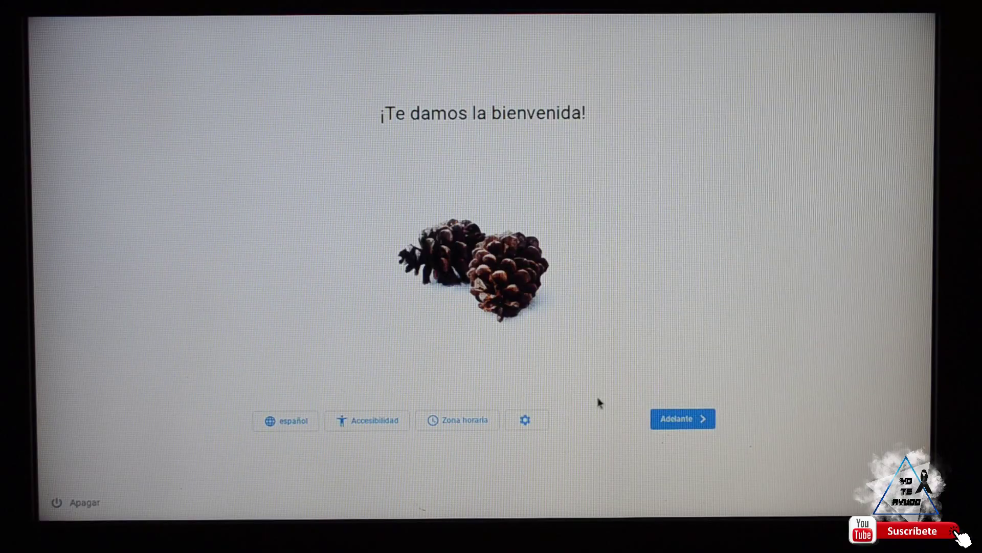
Review the advanced Wi-Fi and touchpad driver settings, keep WL (default) and AUTO, and continue from the welcome screen to network setup.
click(532, 419)
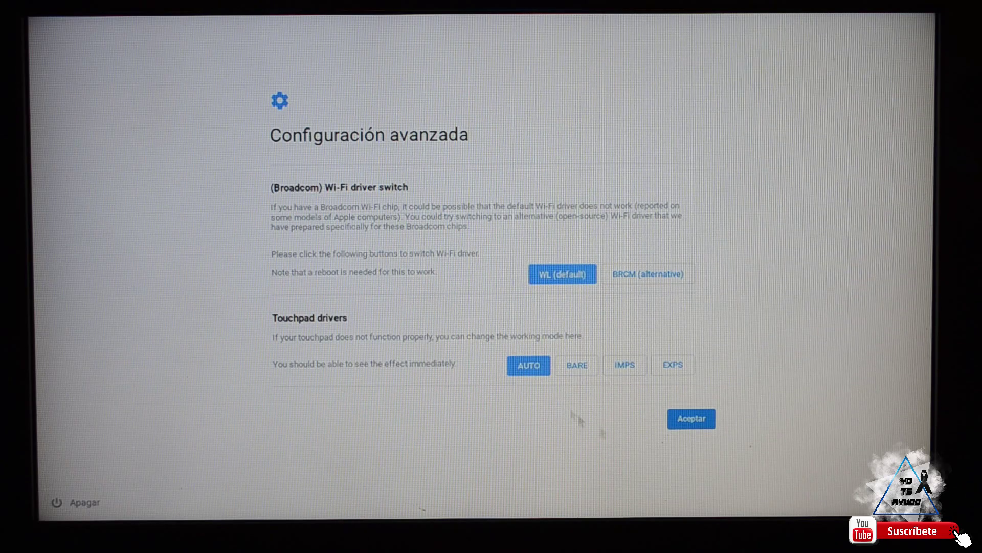
click(699, 421)
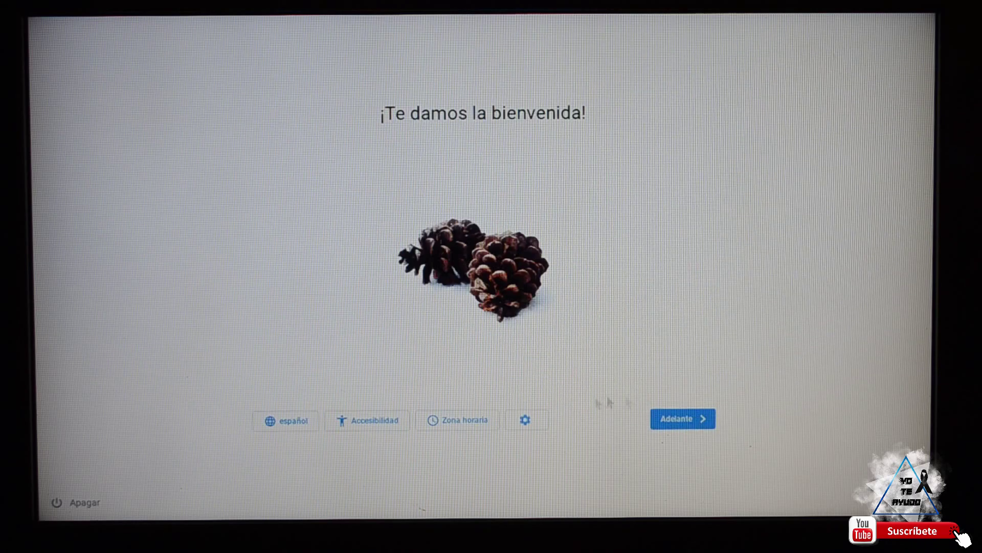
click(700, 429)
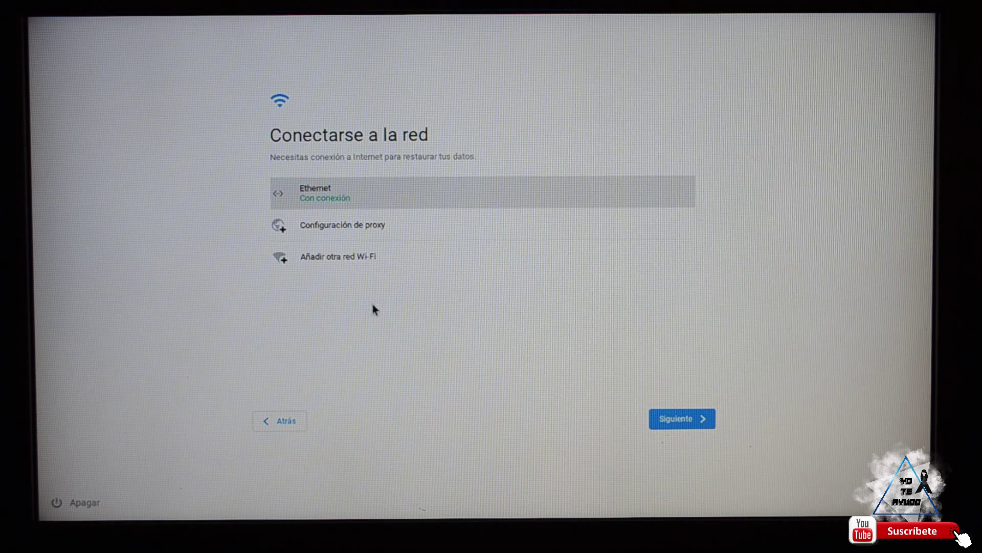
Continue with the Ethernet connection, read through the FydeOS Software License Agreement to its end, and accept it.
click(685, 421)
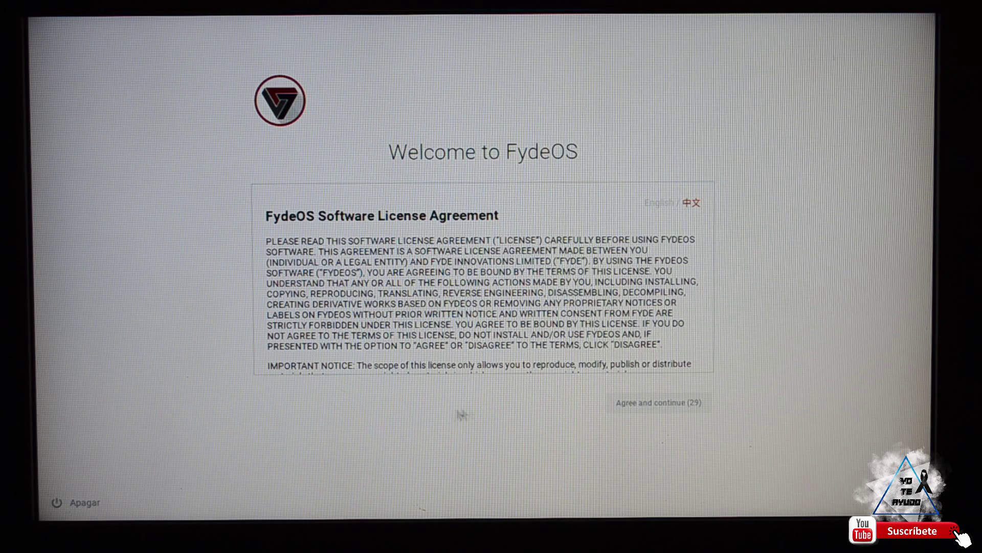
scroll(414, 238, down, 15)
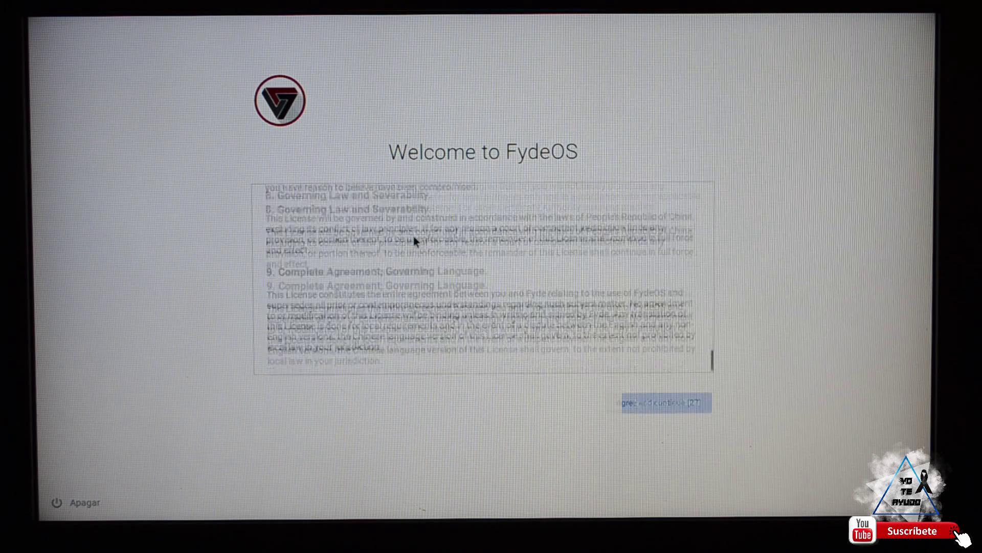
click(660, 404)
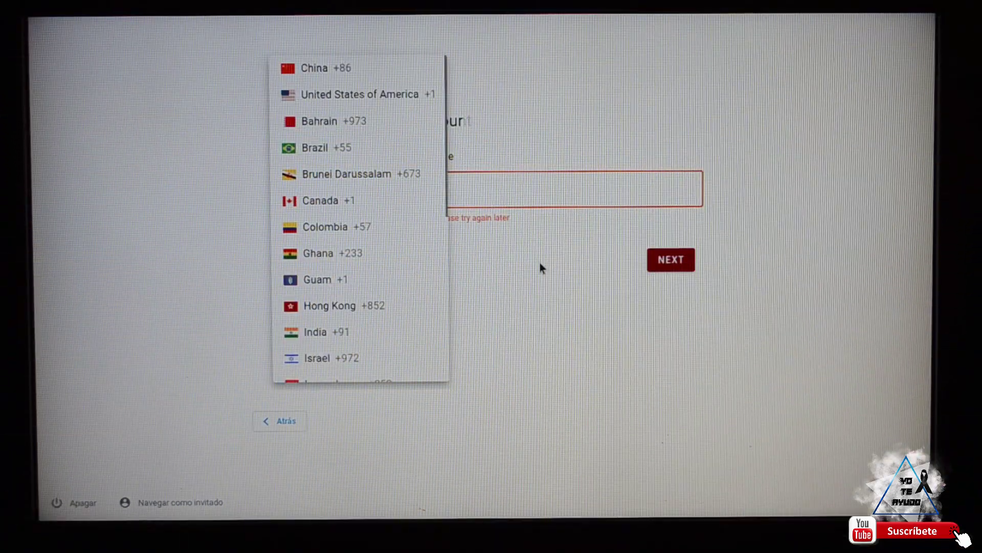
Look through the whole list of country codes for the FydeOS account phone number and close it without choosing another country.
click(540, 263)
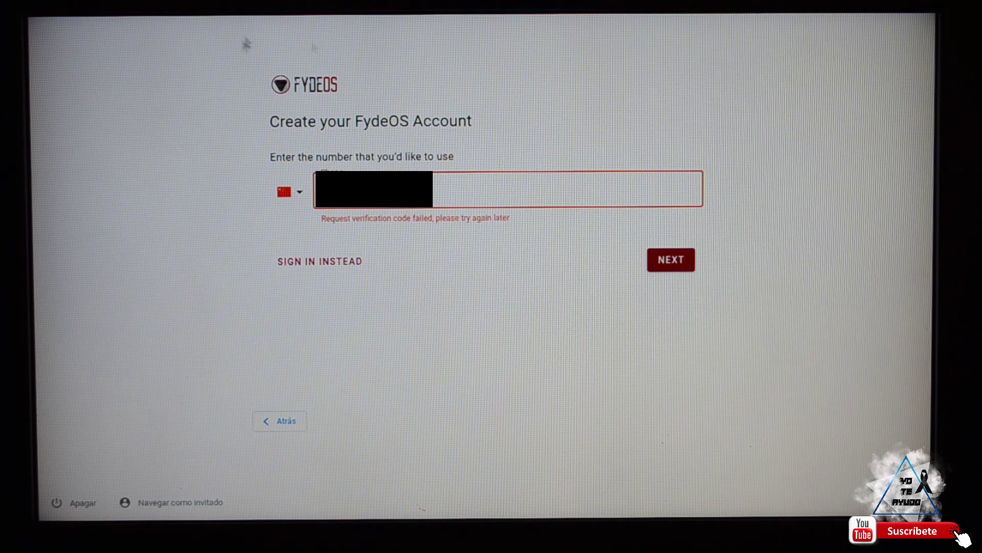
click(285, 194)
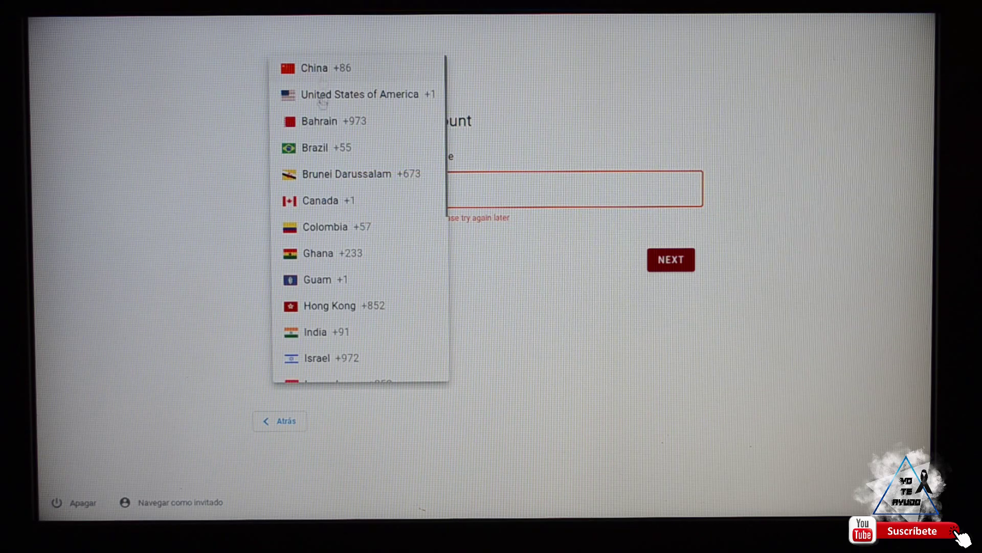
scroll(324, 225, down, 1)
scroll(324, 242, down, 5)
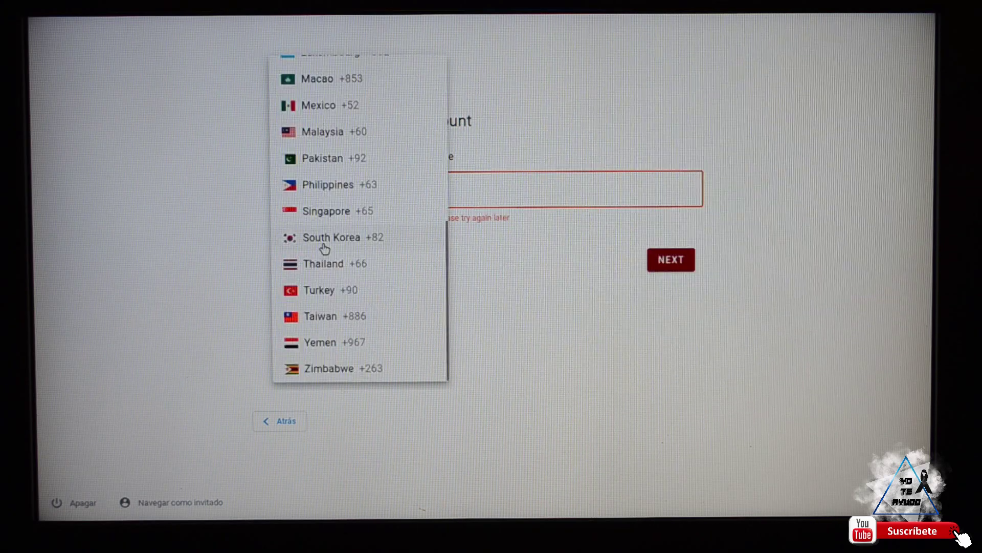
click(475, 297)
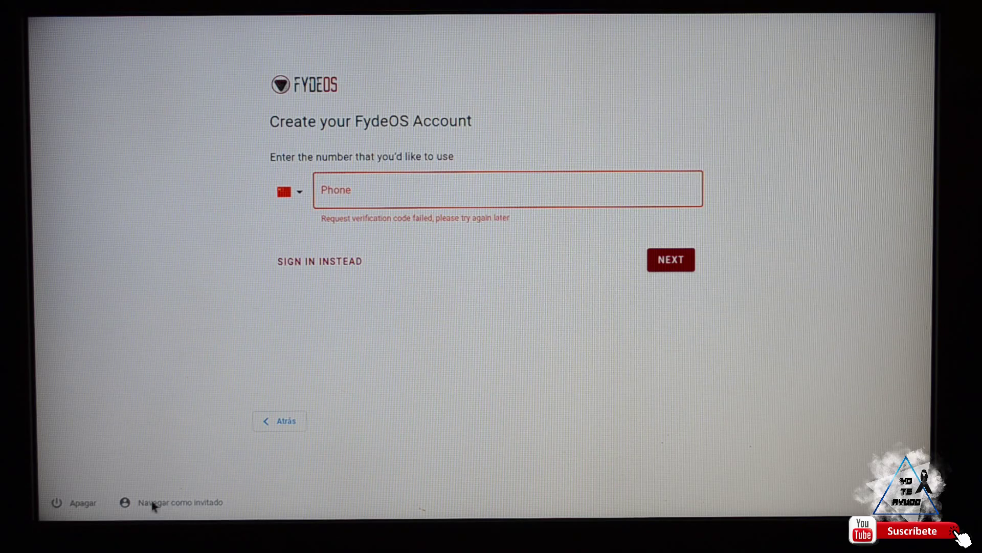
click(189, 503)
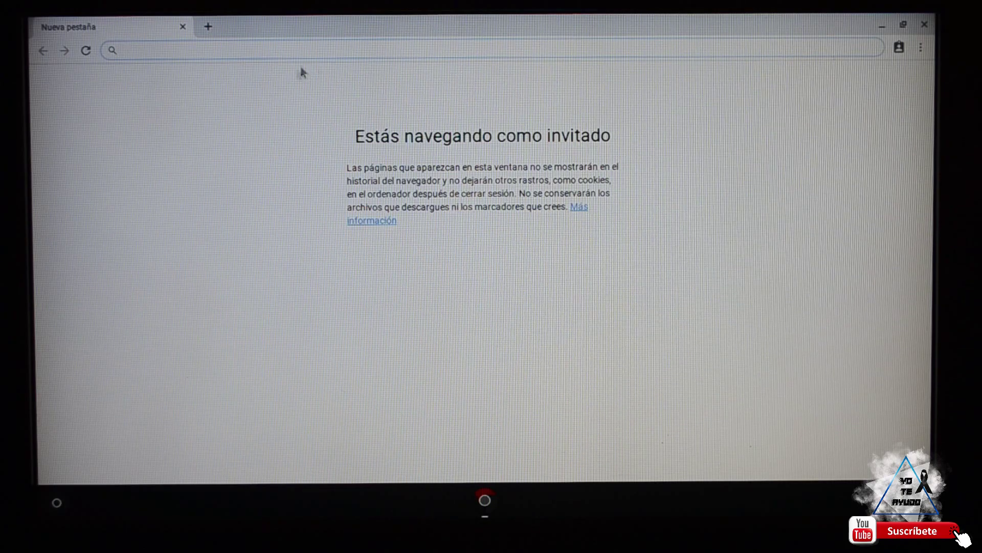
text(www.)
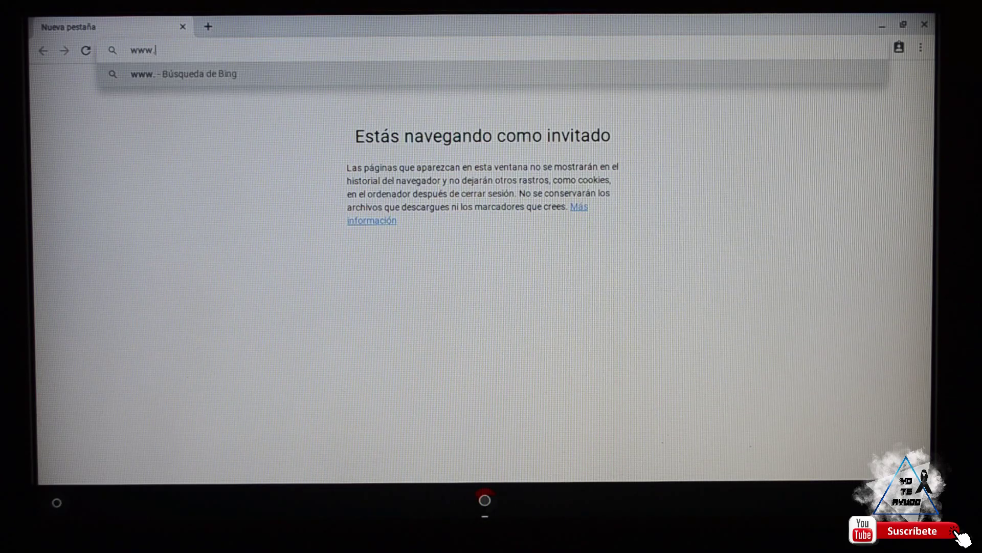
text(google.es)
key(Return)
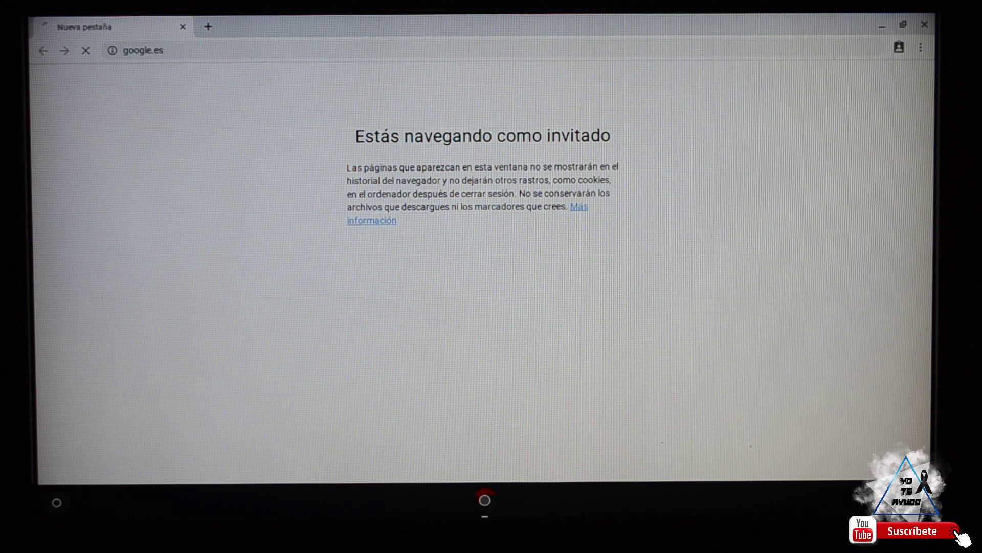
Open the system settings, look at the Dispositivo and Aplicaciones sections, and close the settings window.
key(super)
click(555, 445)
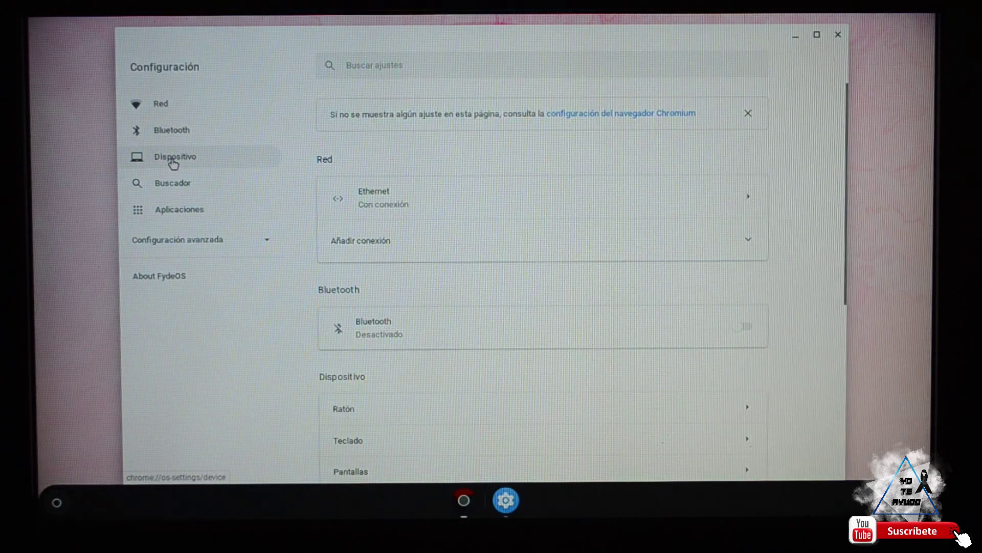
click(167, 156)
click(174, 211)
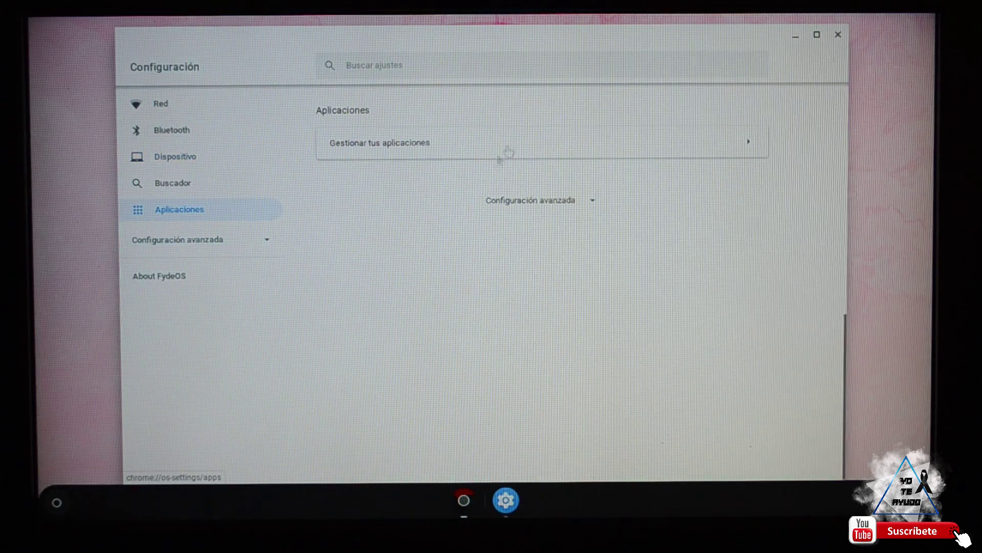
click(839, 36)
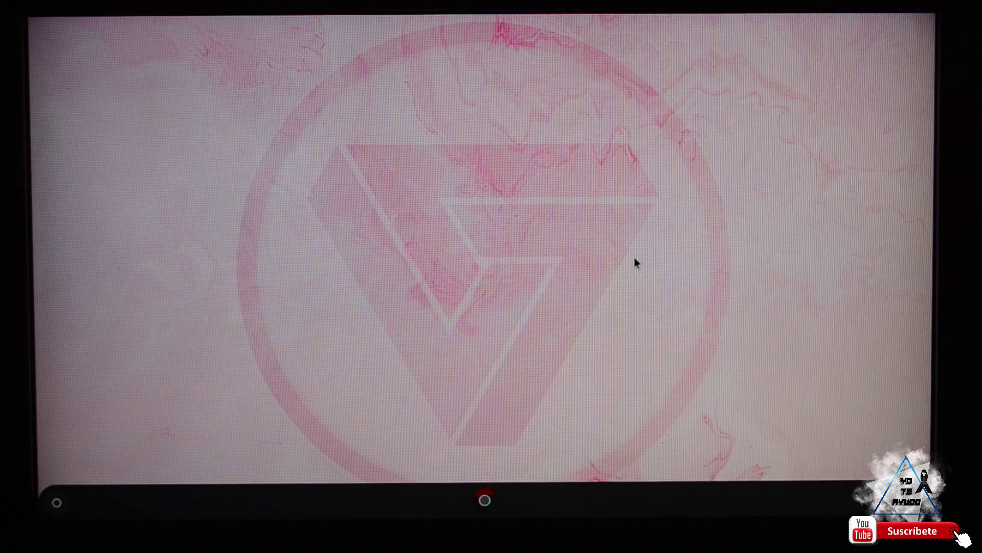
Open a guest browser window and close it again, and launch the Archivos app.
click(485, 499)
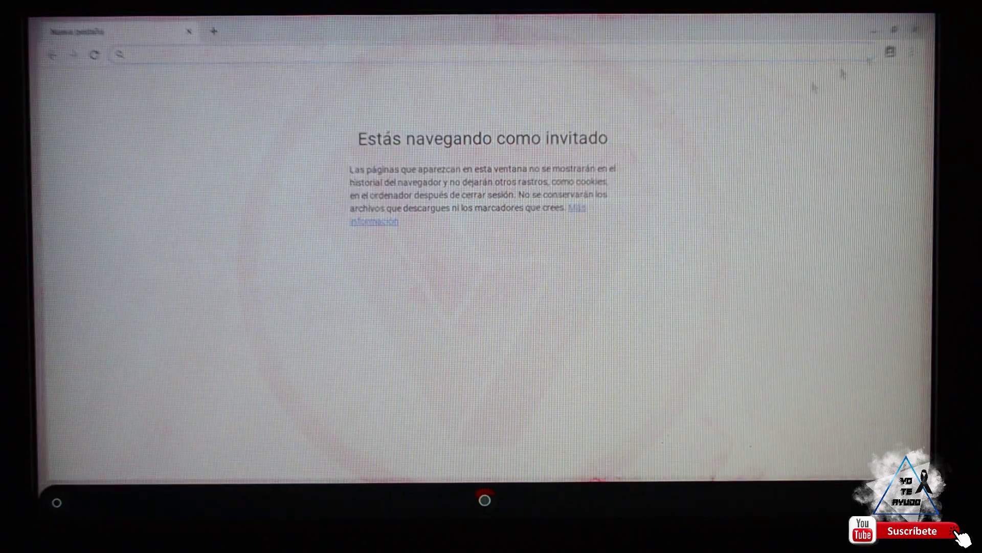
click(916, 29)
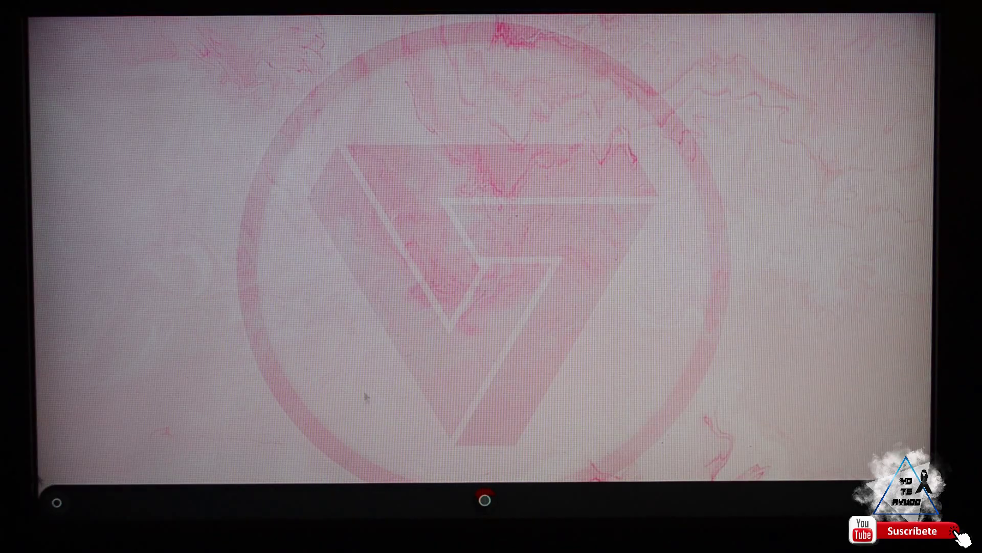
click(57, 503)
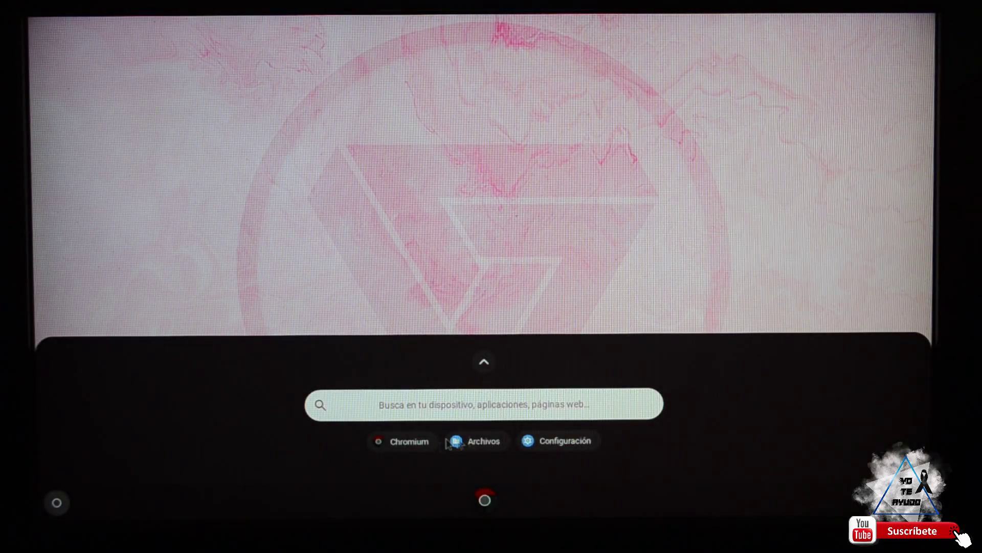
click(486, 442)
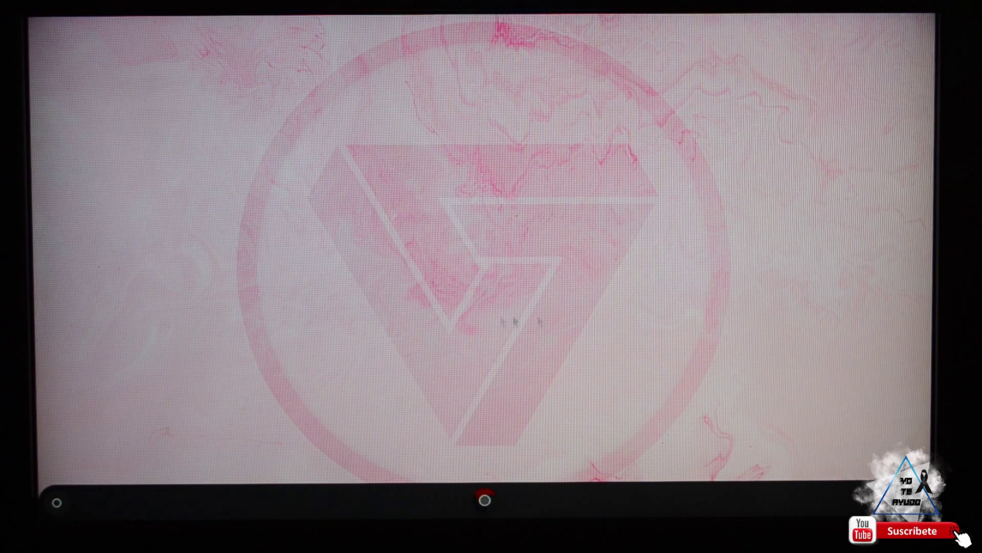